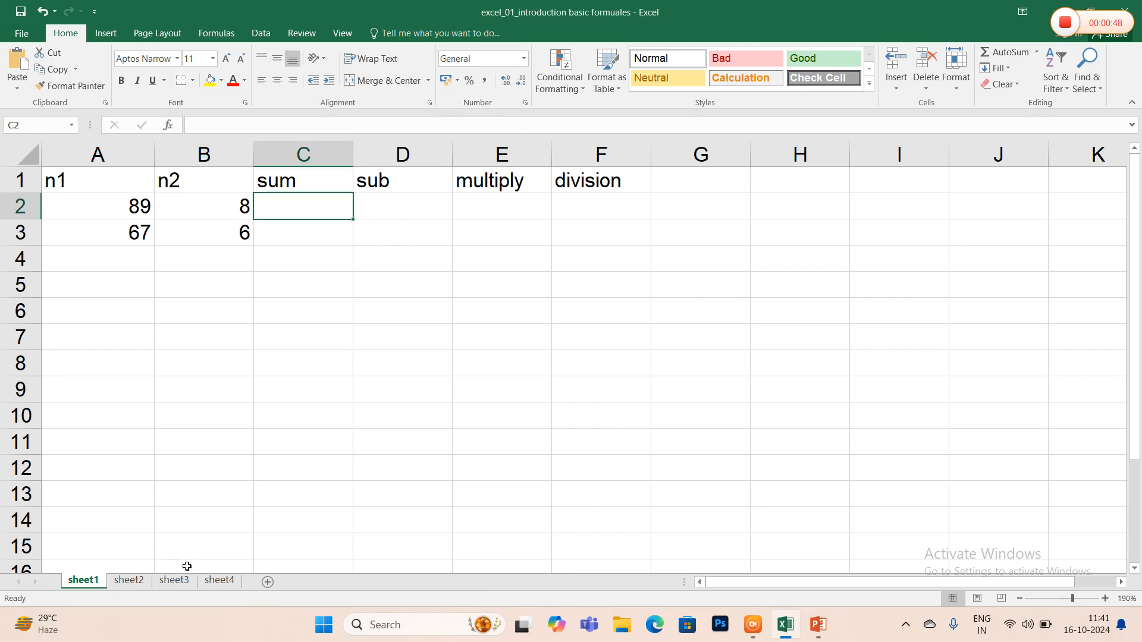
- Examine the full extent of sheet1's grid, from cell A1 across to the last column and down to the last row
key(alt+Tab)
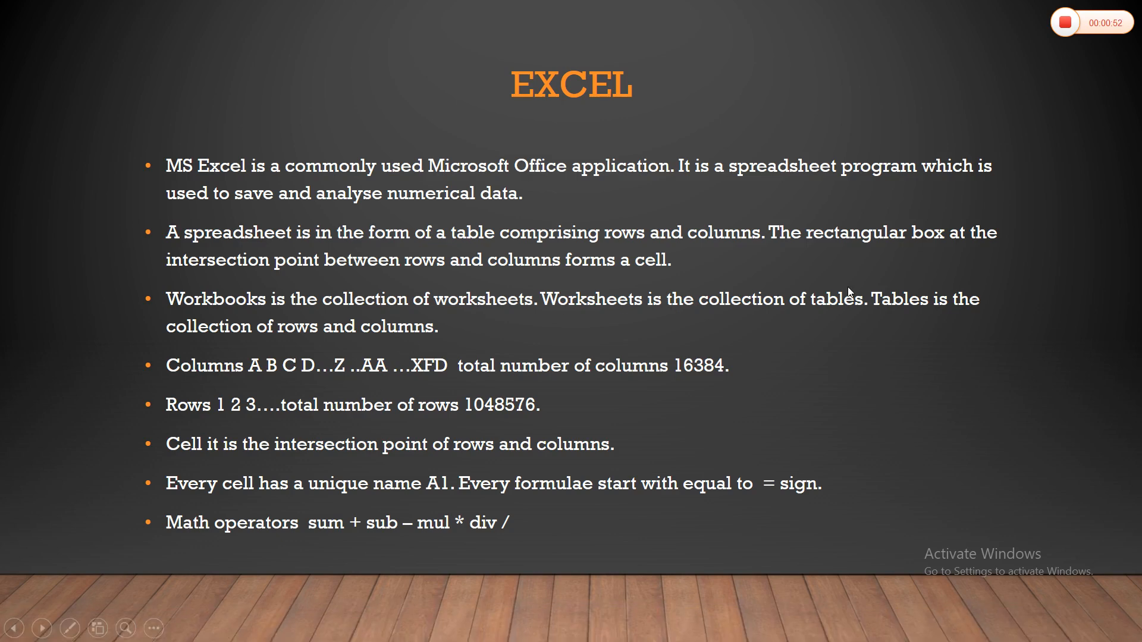
key(alt+Tab)
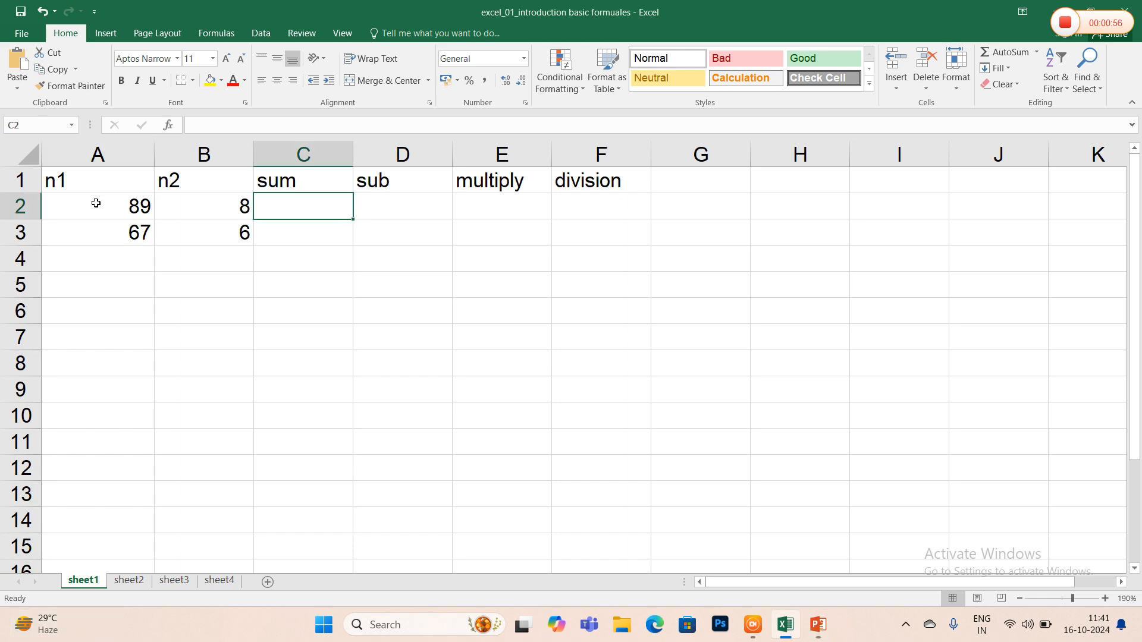
click(102, 183)
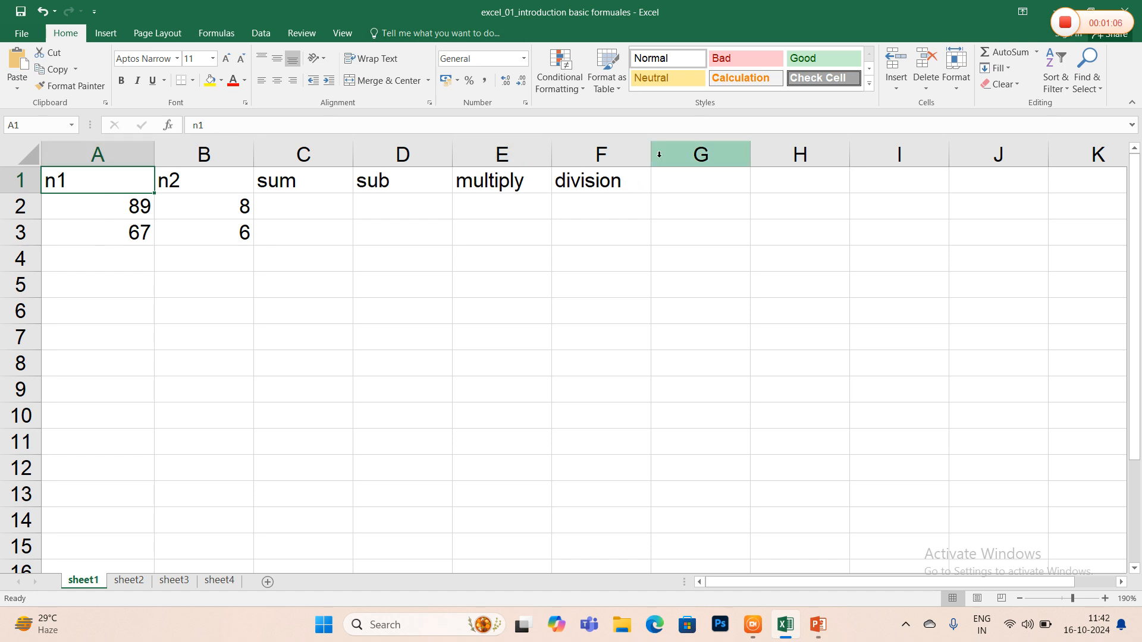
key(Right)
key(Right)
key(Right)
key(Right)
key(Right)
key(Right)
key(Right)
key(Right)
key(Right)
key(Right)
key(Right)
key(Right)
key(Right)
key(Right)
key(Right)
key(Right)
key(Right)
key(Right)
key(Right)
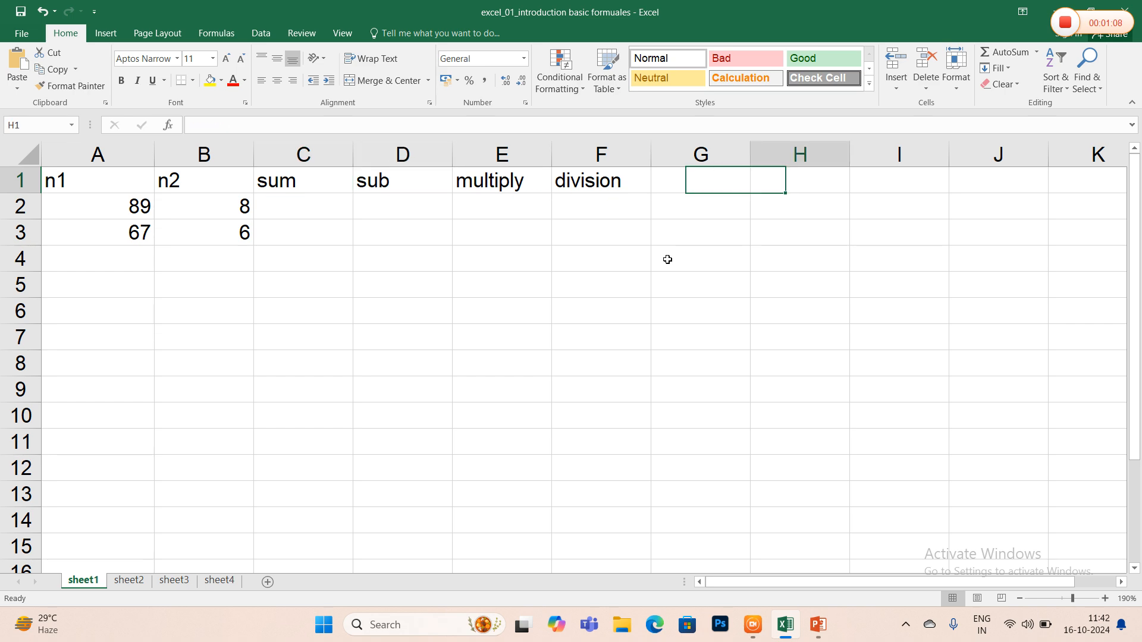
key(Right)
key(Right)
key(Right)
key(Right)
key(Right)
key(Right)
key(Right)
key(Right)
key(Right)
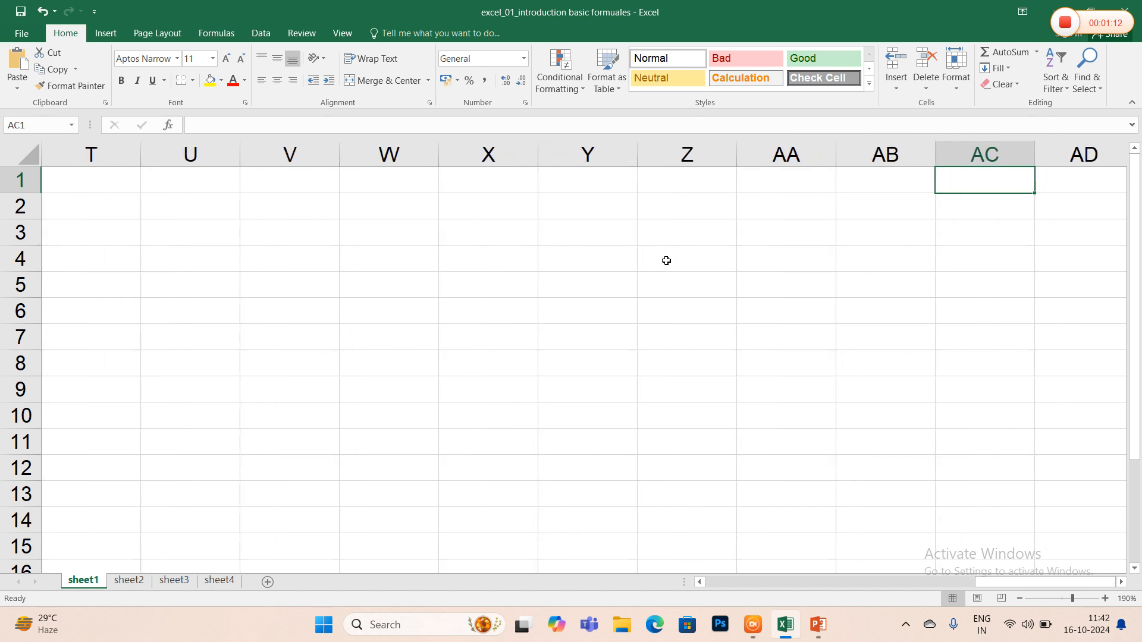
key(ctrl+Right)
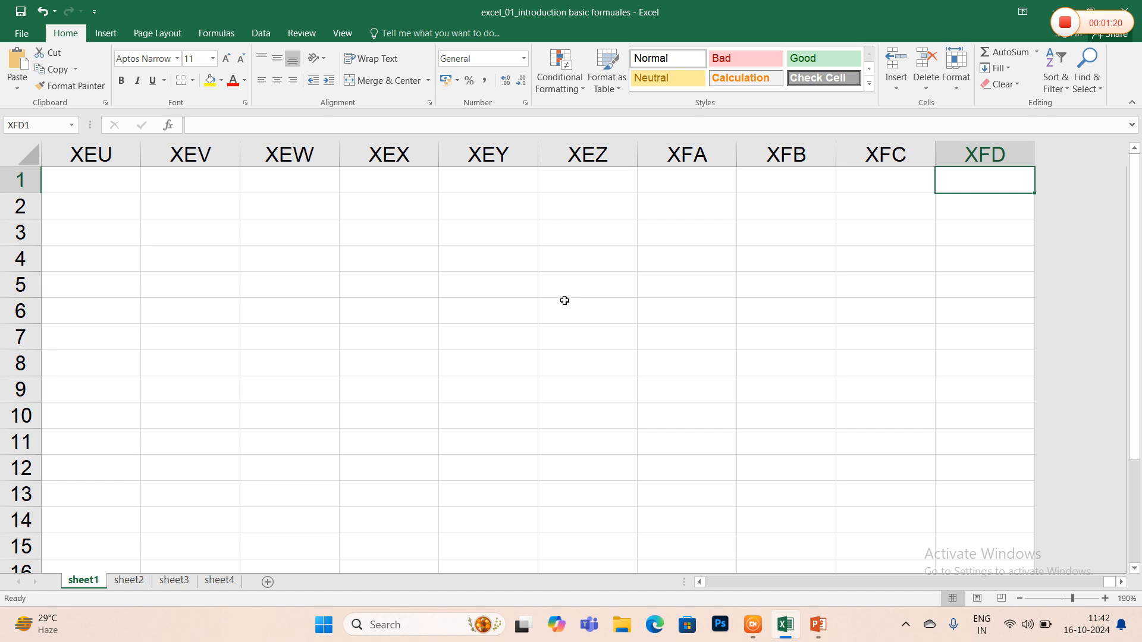
key(ctrl+Down)
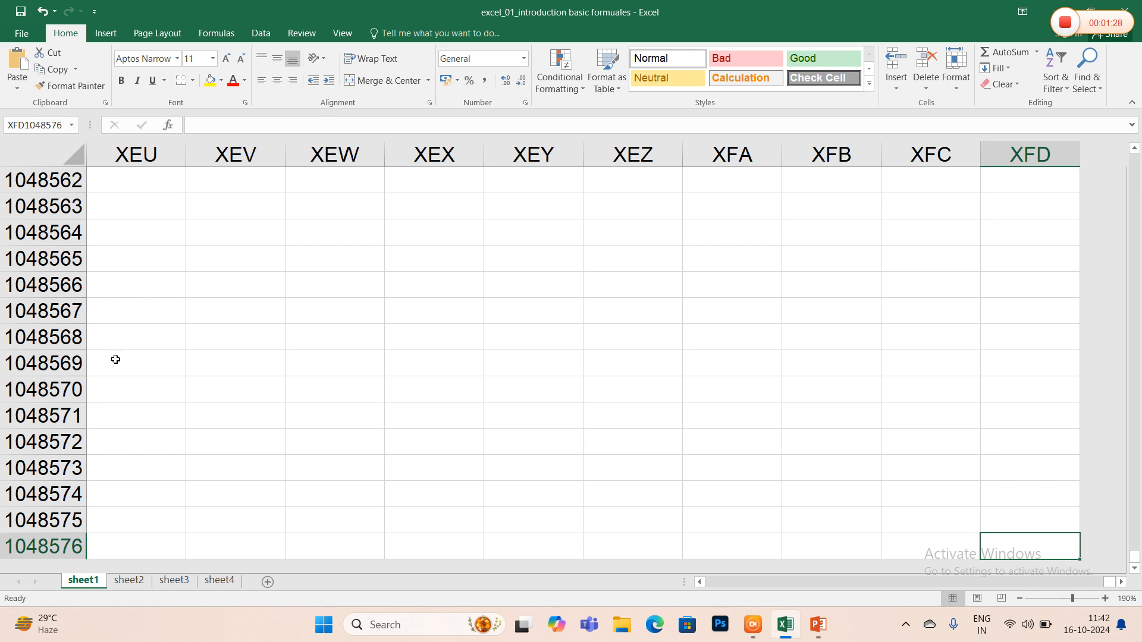
- Go back to cell A1 of sheet1 from the far end of the grid
key(ctrl+g)
text(ame A)
text(1)
key(Return)
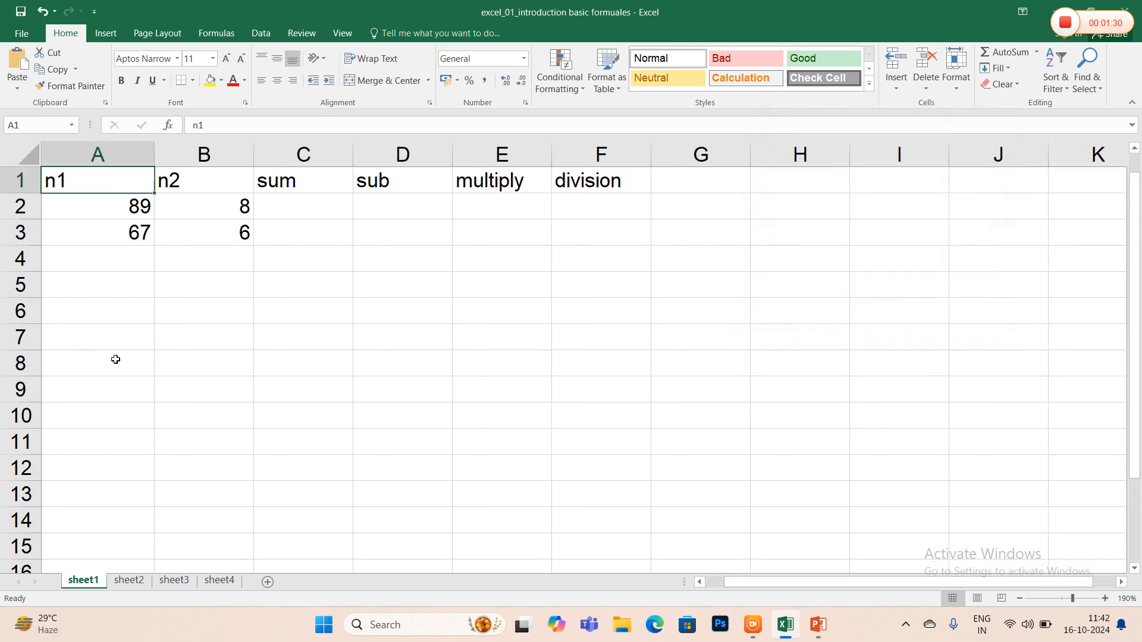
- Review the PowerPoint slide's notes on cell names, formulas and math operators, and locate cells A1 and C2 in the Excel sheet1
key(alt+Tab)
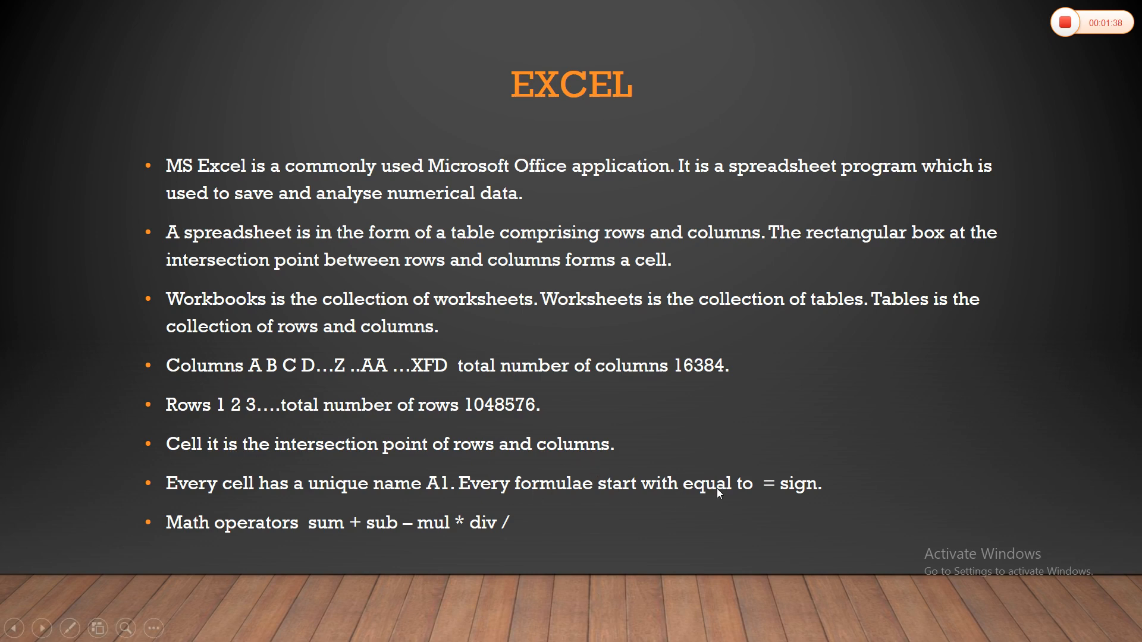
key(alt+Tab)
click(315, 213)
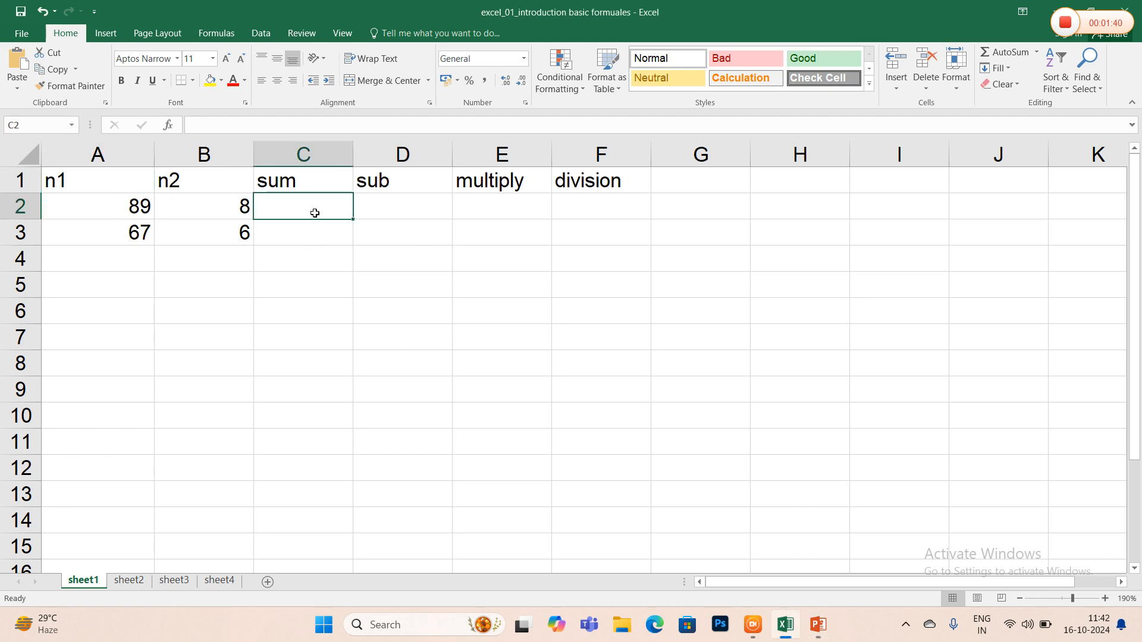
click(124, 177)
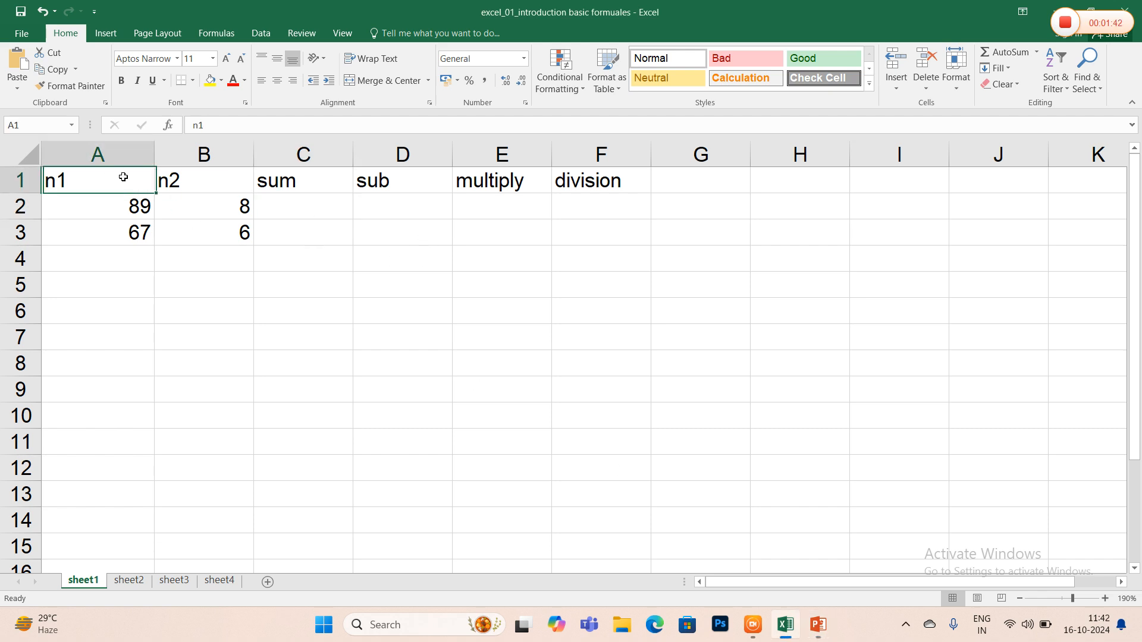
click(310, 206)
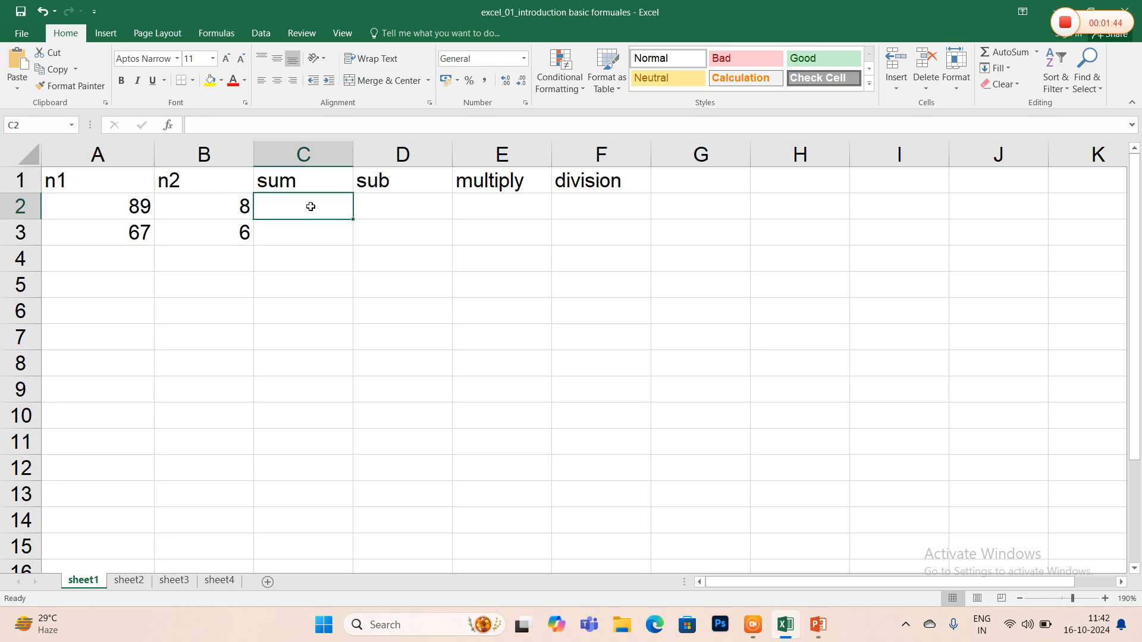
key(alt+Tab)
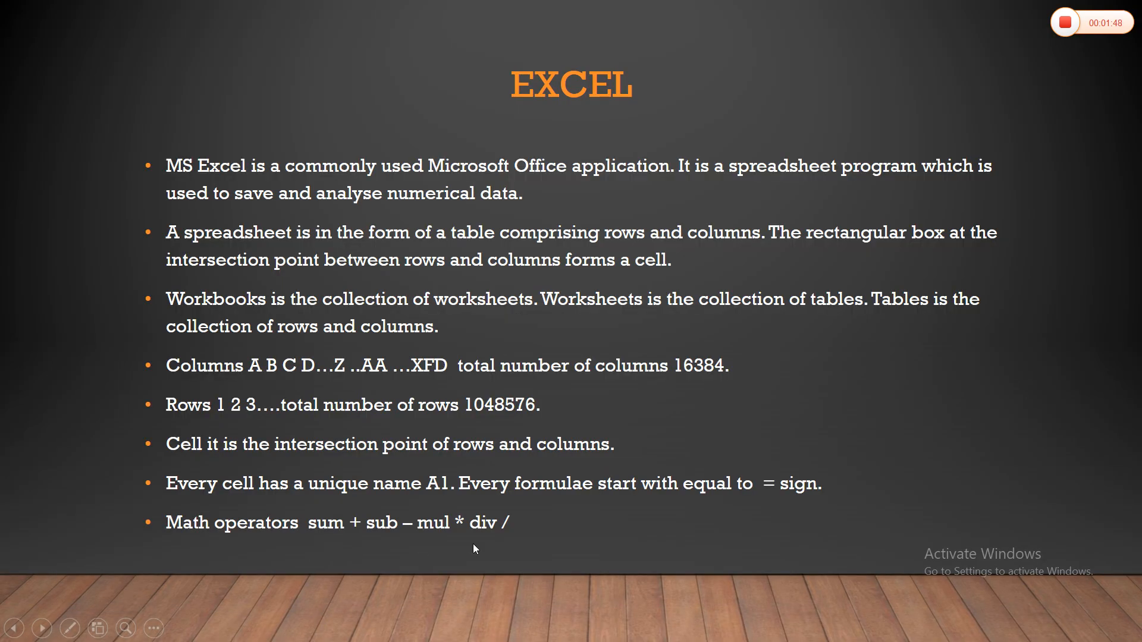
- Back in Excel, enter =a2+b2 in the sum cell C2 and =a2-b2 in the sub cell D2
key(alt+Tab)
text(=a2+b2)
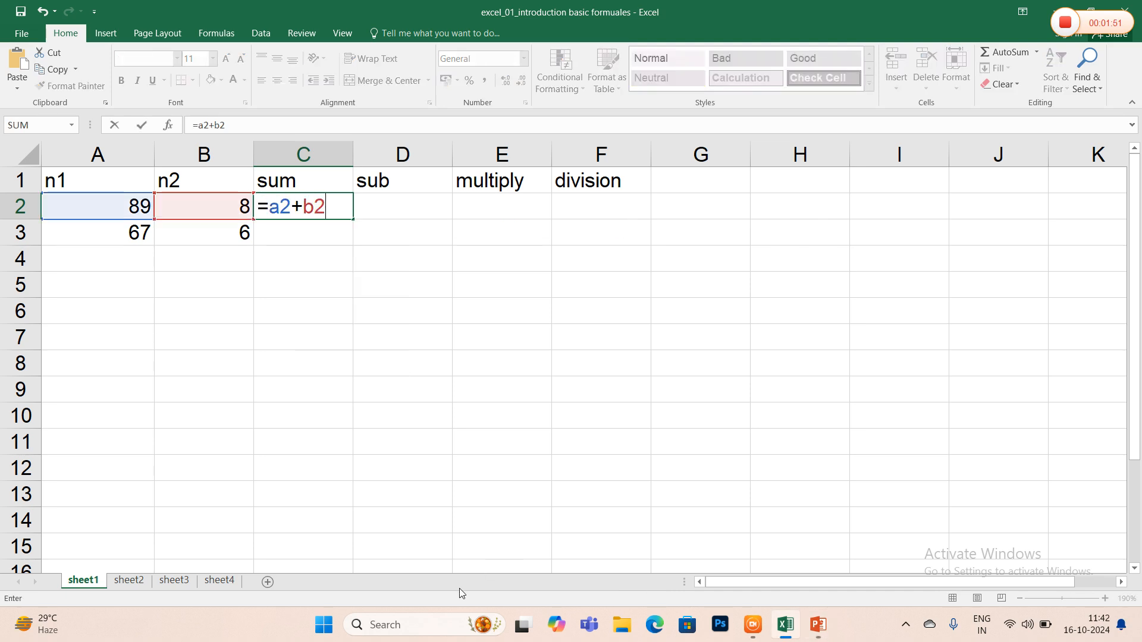
key(Tab)
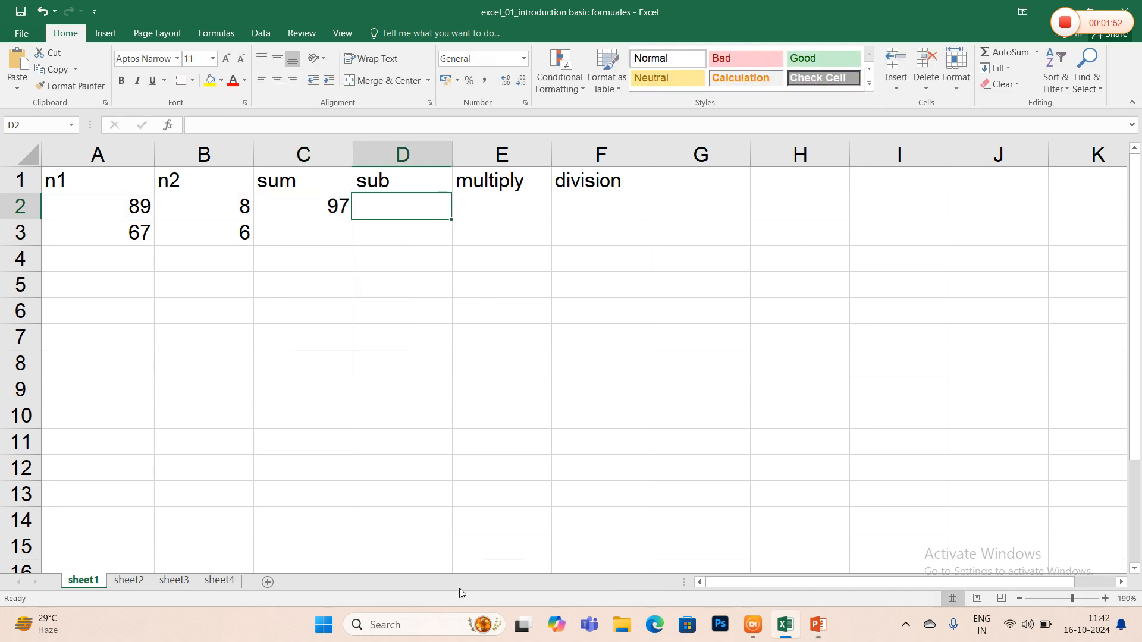
text(=a2-b2)
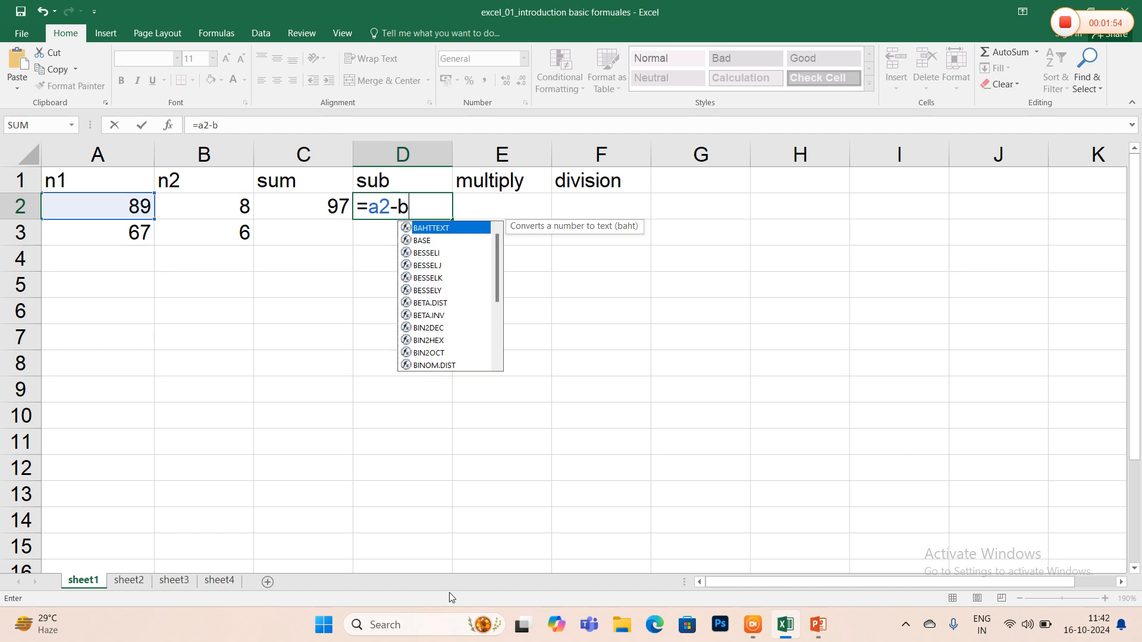
key(Tab)
- Enter =a2*b2 in the multiply cell E2 and =a2/b2 in the division cell F2
text(=a3)
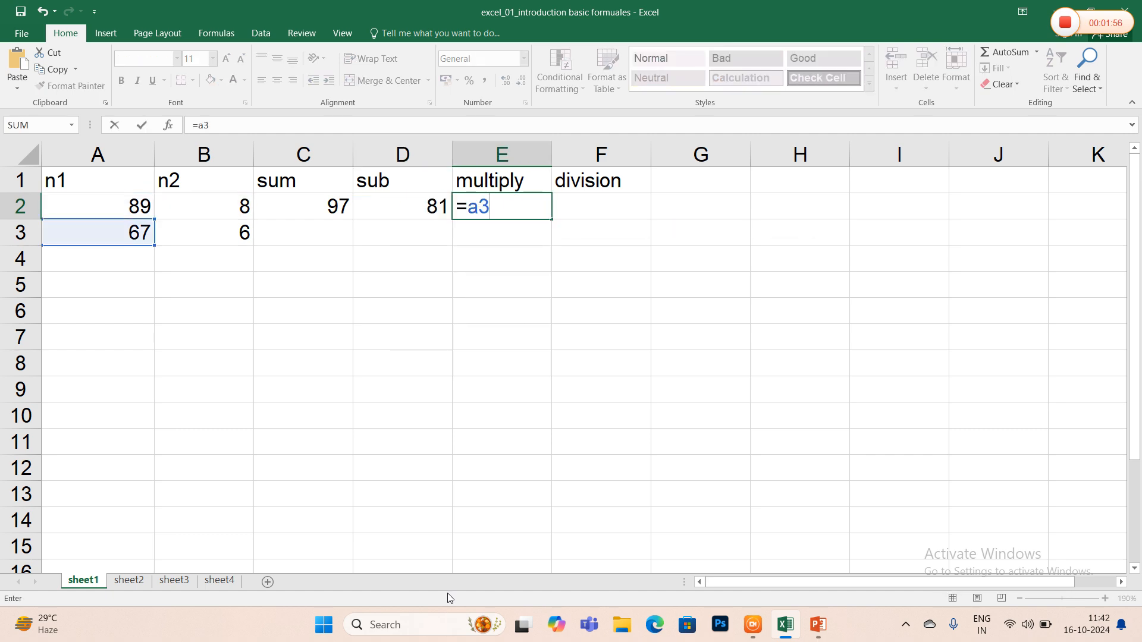
text(-)
key(BackSpace)
key(BackSpace)
text(2*b)
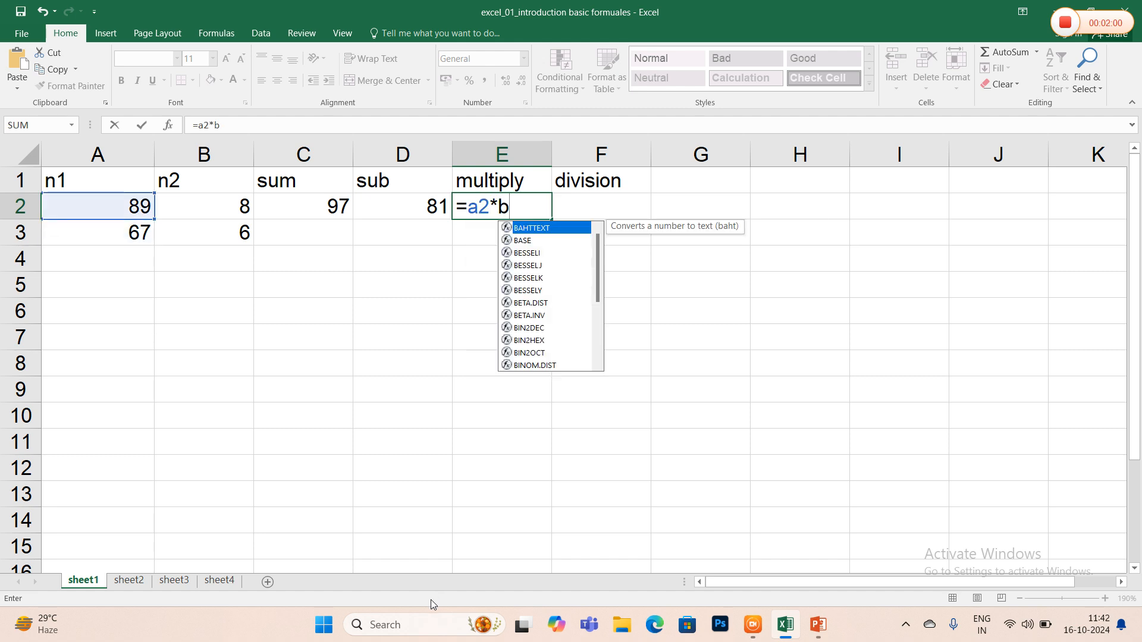
text(2)
key(Tab)
text(=a2/b2)
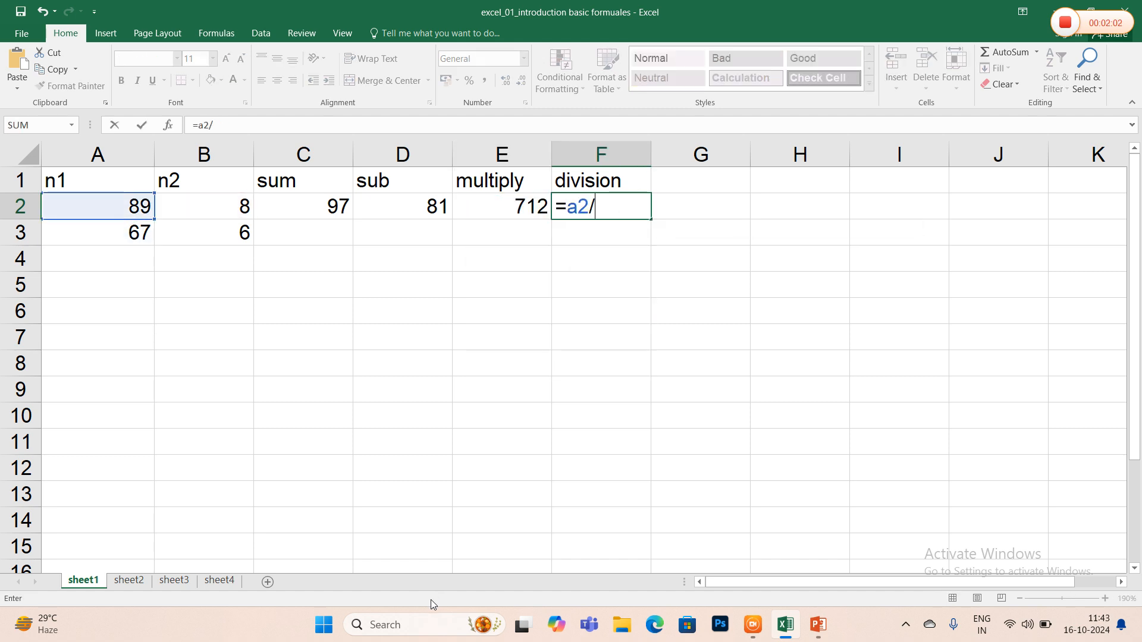
key(Return)
- Enter =a3+b3 in the sum cell C3 and =a3-b3 in the sub cell D3
key(Left)
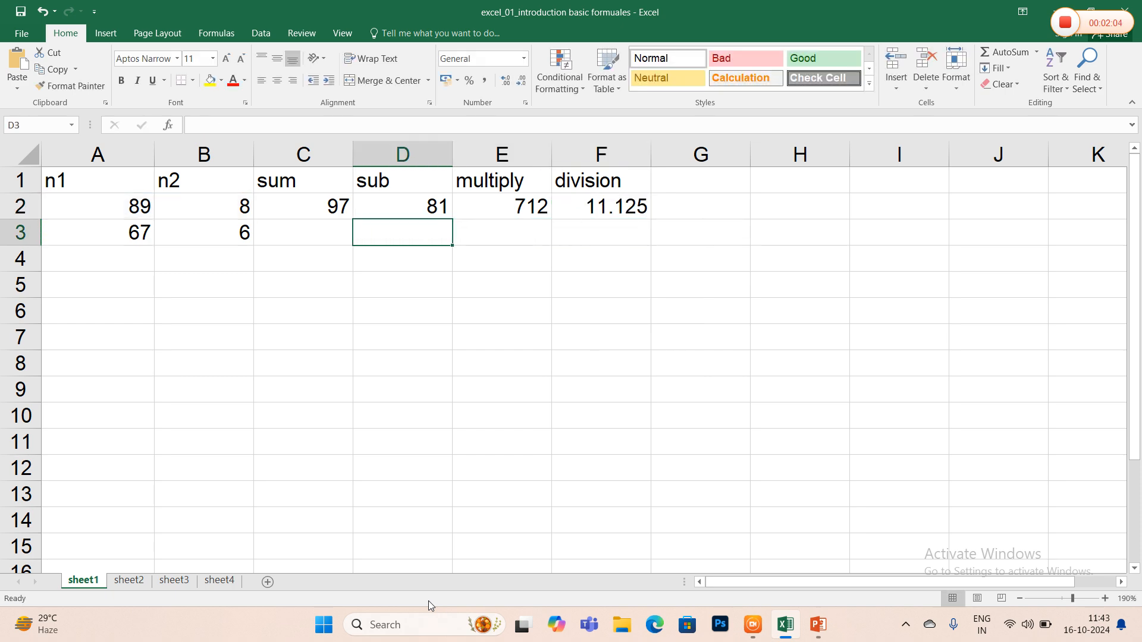
key(Left)
text(=a3)
text(+b3)
key(Tab)
text(=a3-b3)
key(Tab)
- Enter =a3*b3 in the multiply cell E3 and =a3/b3 in the division cell F3
text(=a3*b)
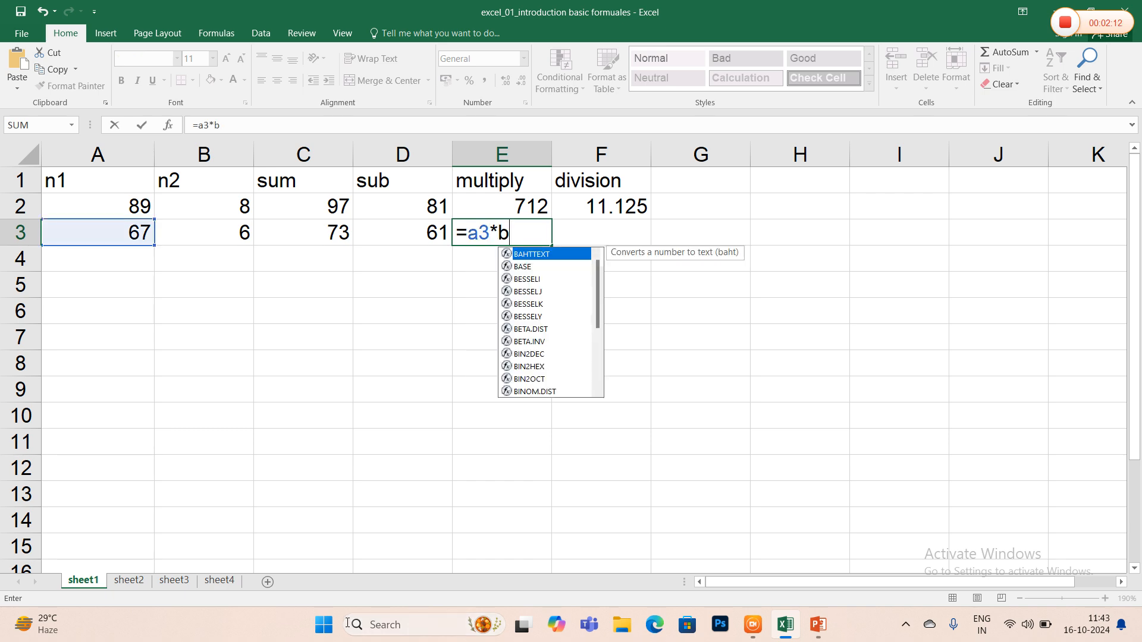
text(3)
key(Tab)
text(=a3/b3)
key(Tab)
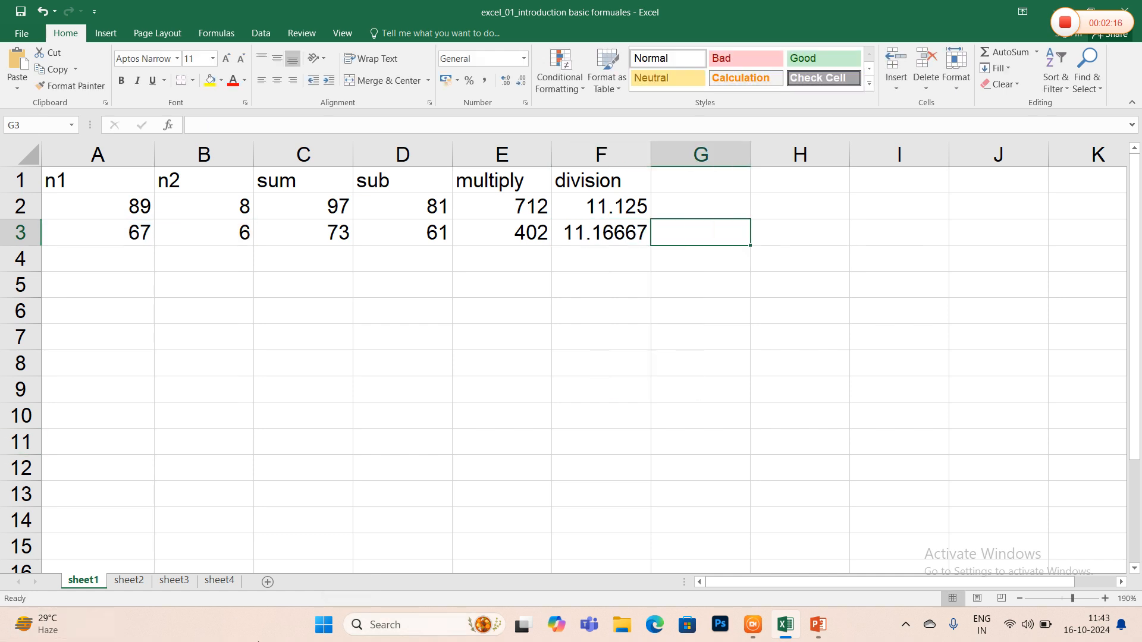
- On sheet2, enter the first student's total =b2+c2+d2 in E2 and average =e2/3 in F2
click(135, 581)
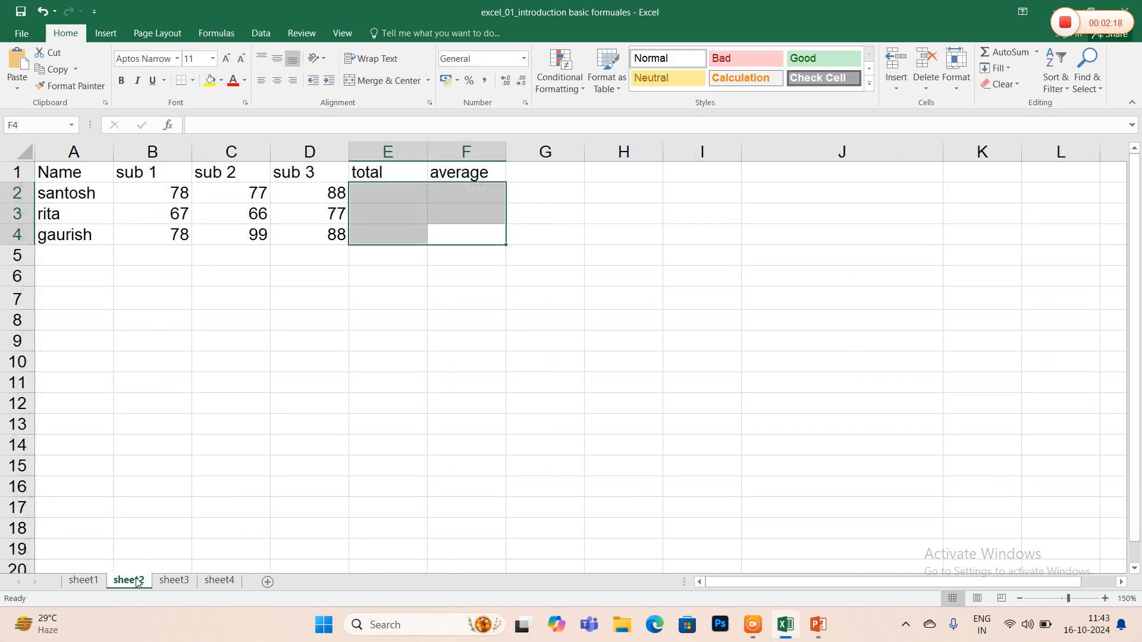
click(363, 195)
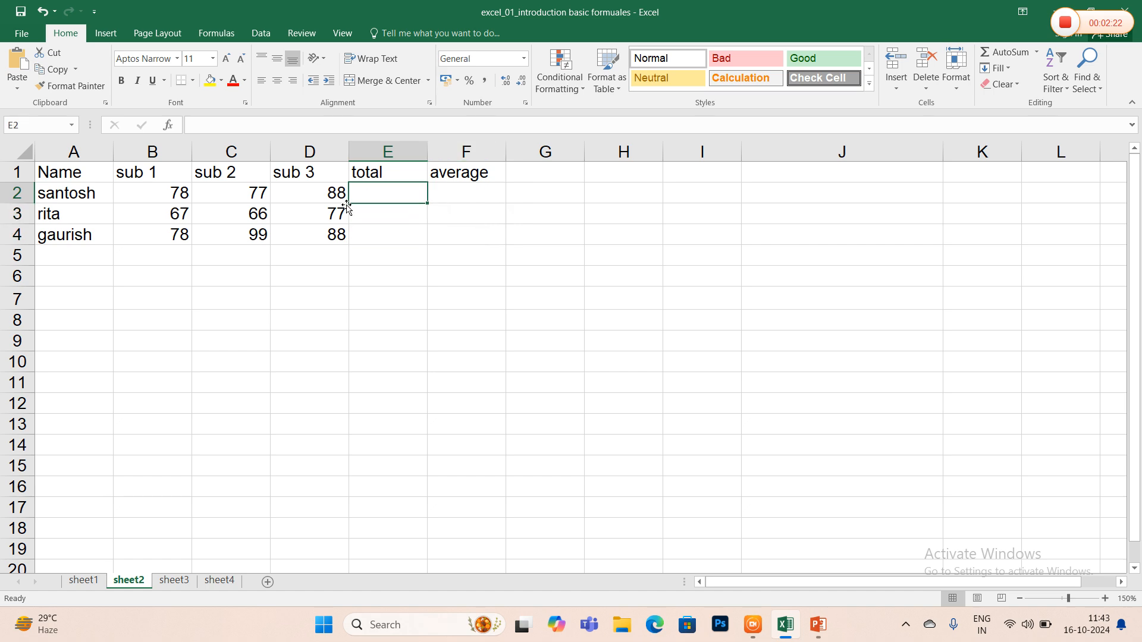
text(=)
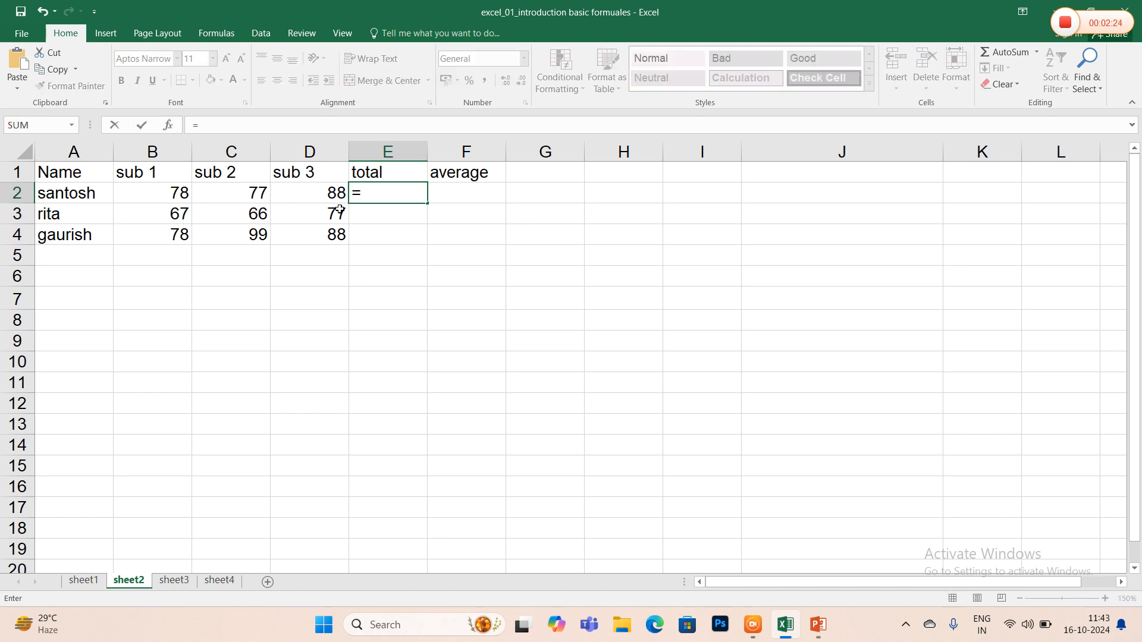
text(b2+c2+d2)
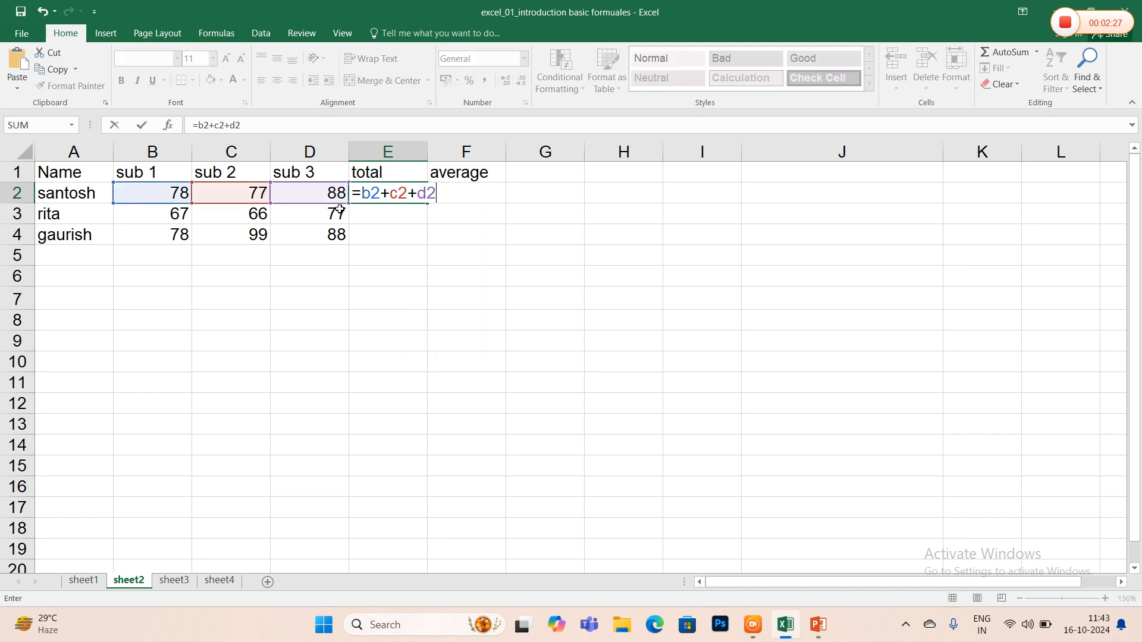
key(Tab)
text(=)
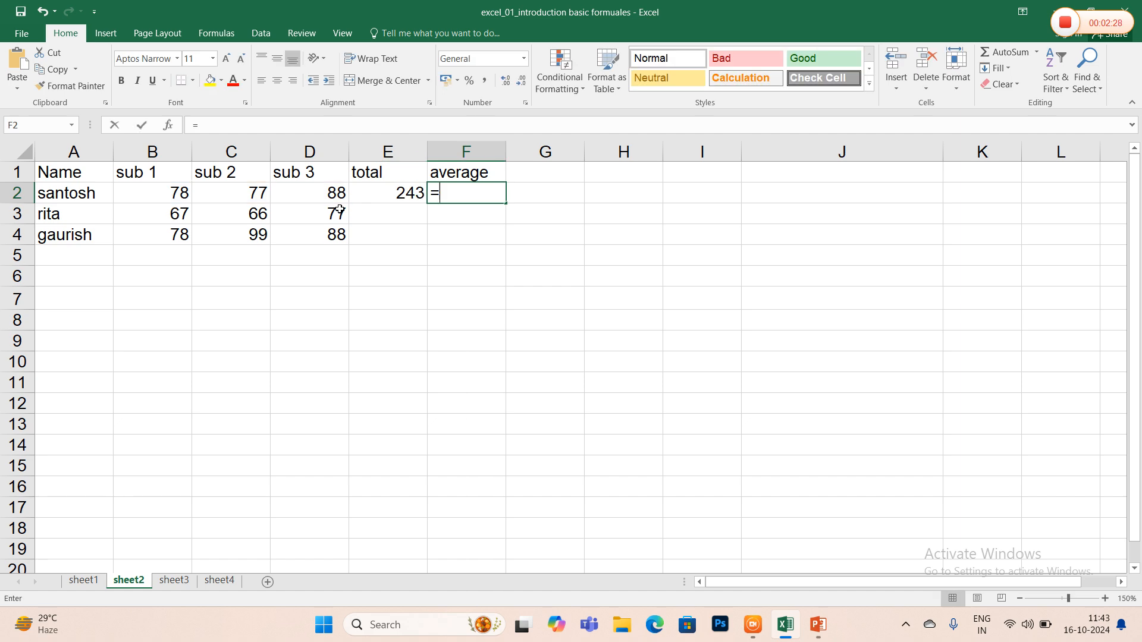
text(e2/3)
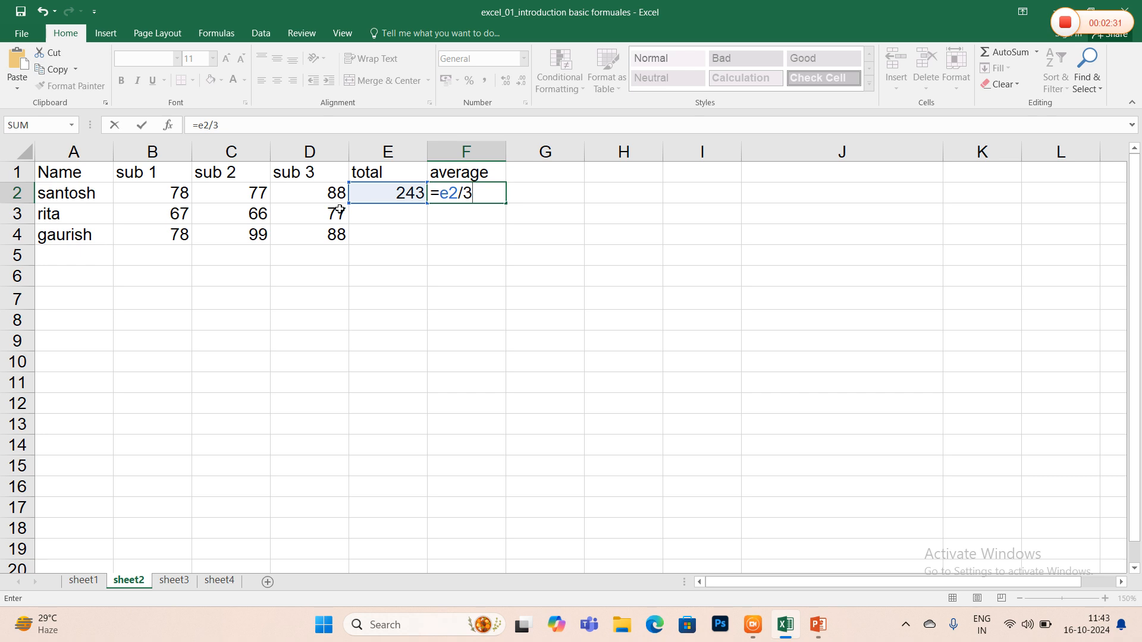
key(Return)
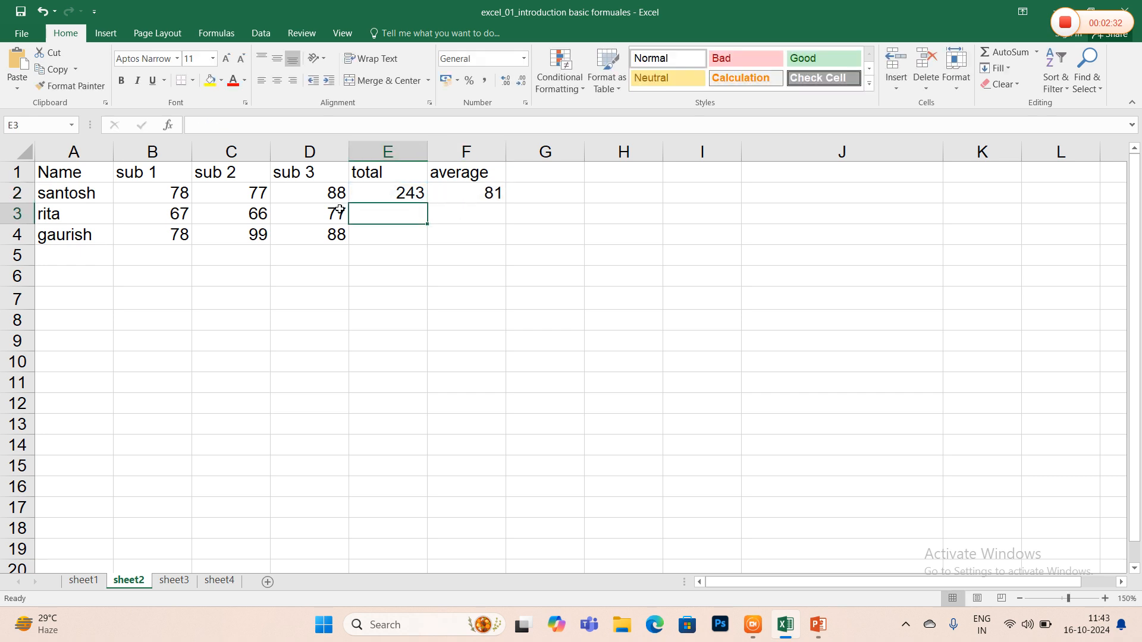
- Enter the second student's total =b3+c3+d3 in E3 and average =e3/3 in F3
text(=)
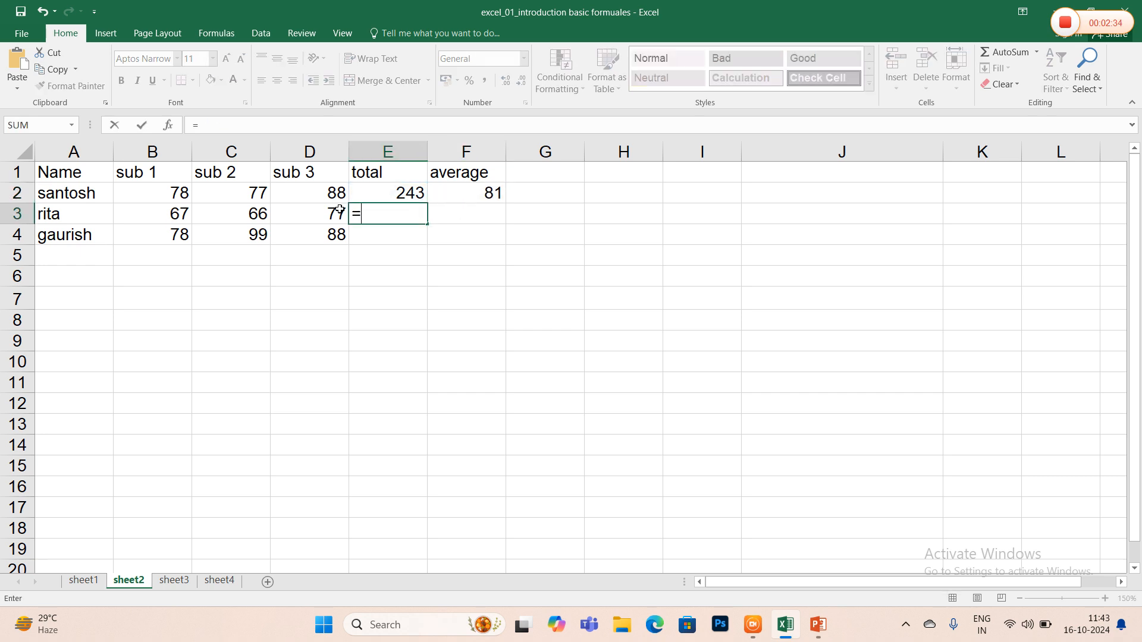
text(b3+)
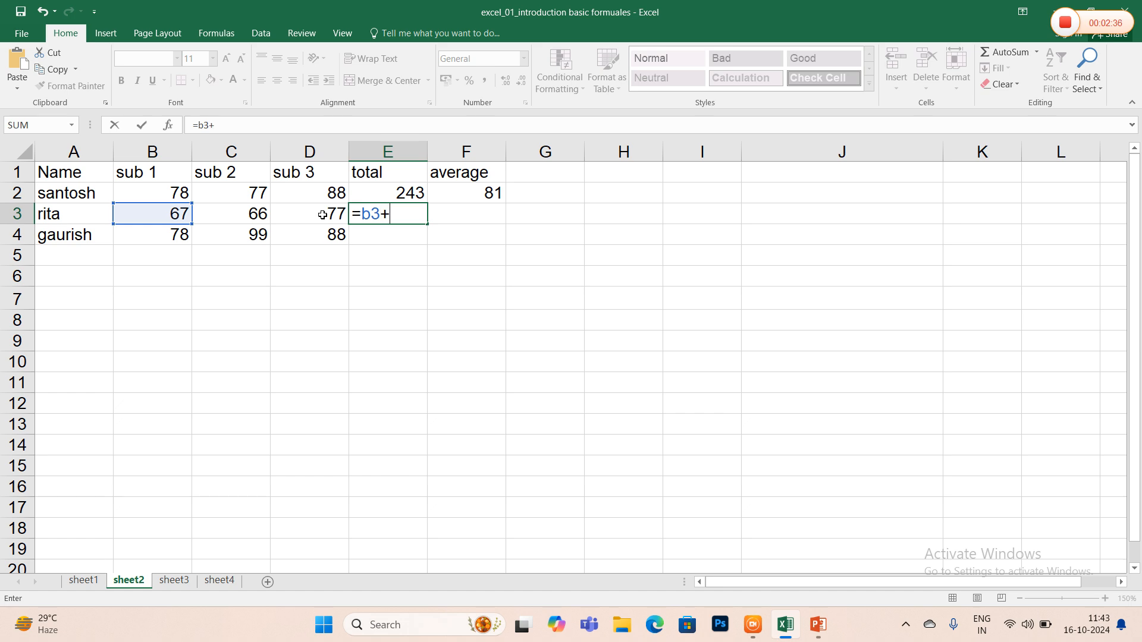
text(c3+d3)
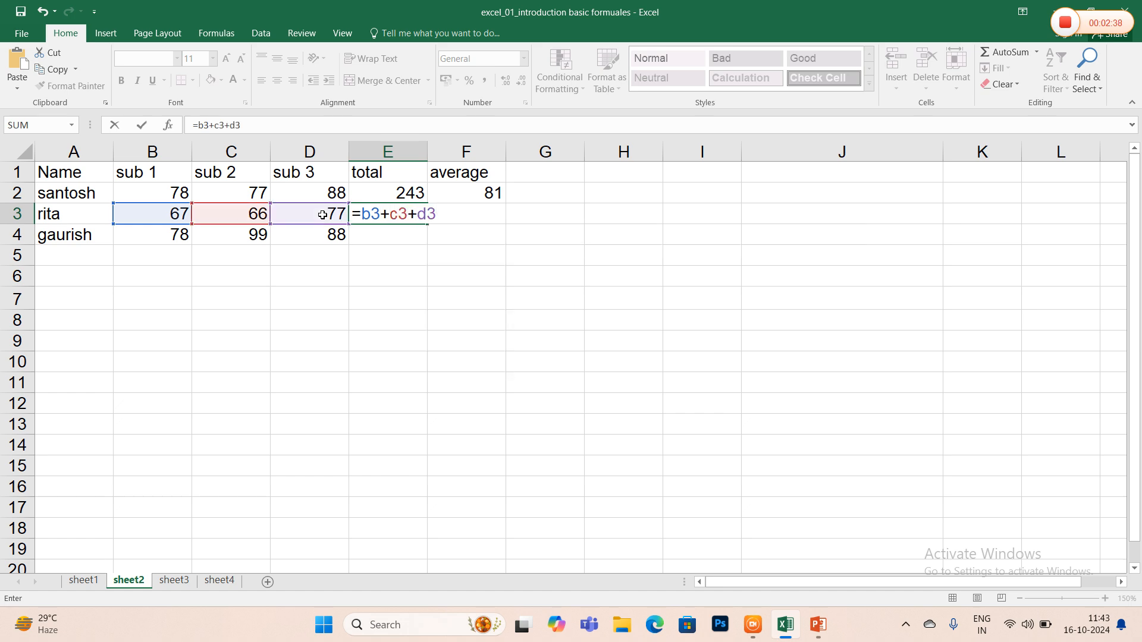
key(Tab)
text(=e3/3)
key(Return)
- Enter the third student's total =b4+c4+d4 in E4 and average =e4/3 in F4
text(=b4+c4+d4)
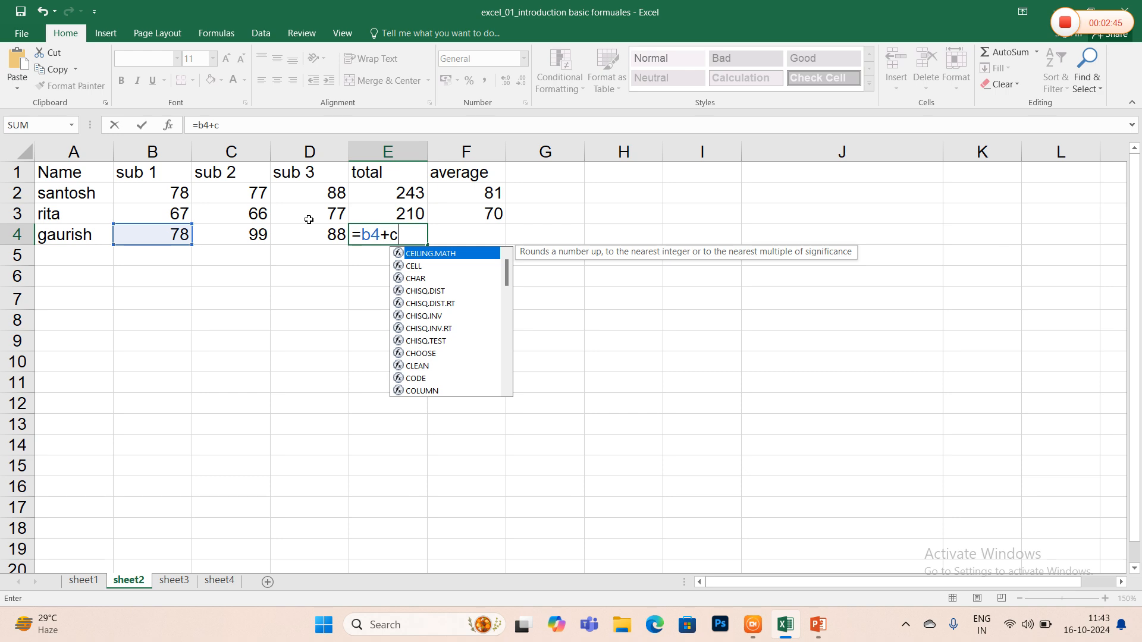
key(Tab)
text(=)
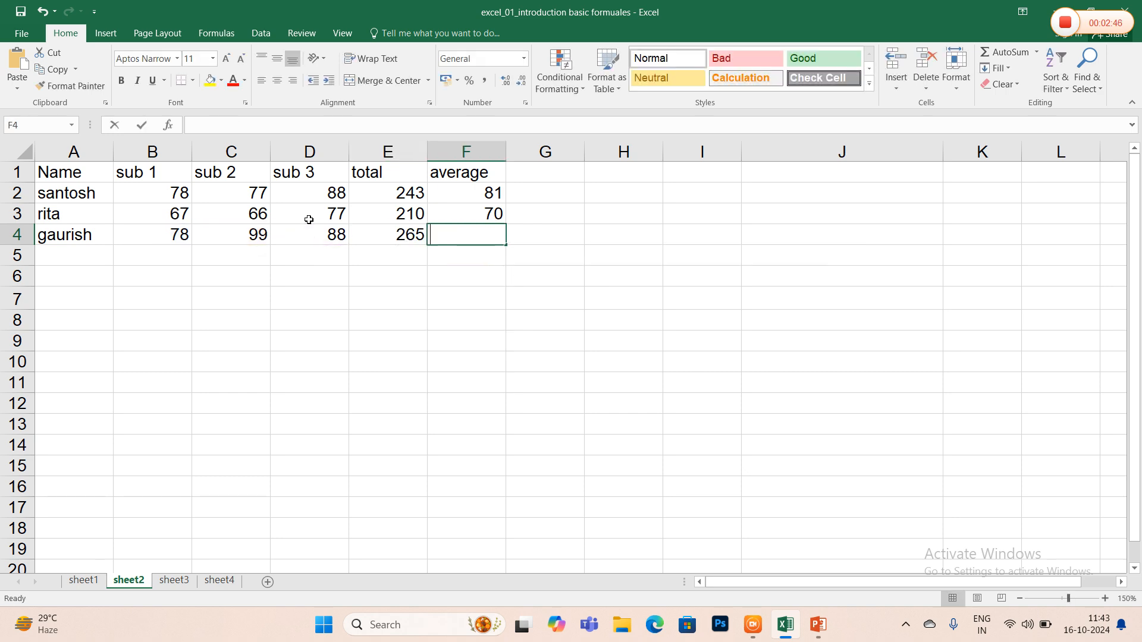
text(e4/3)
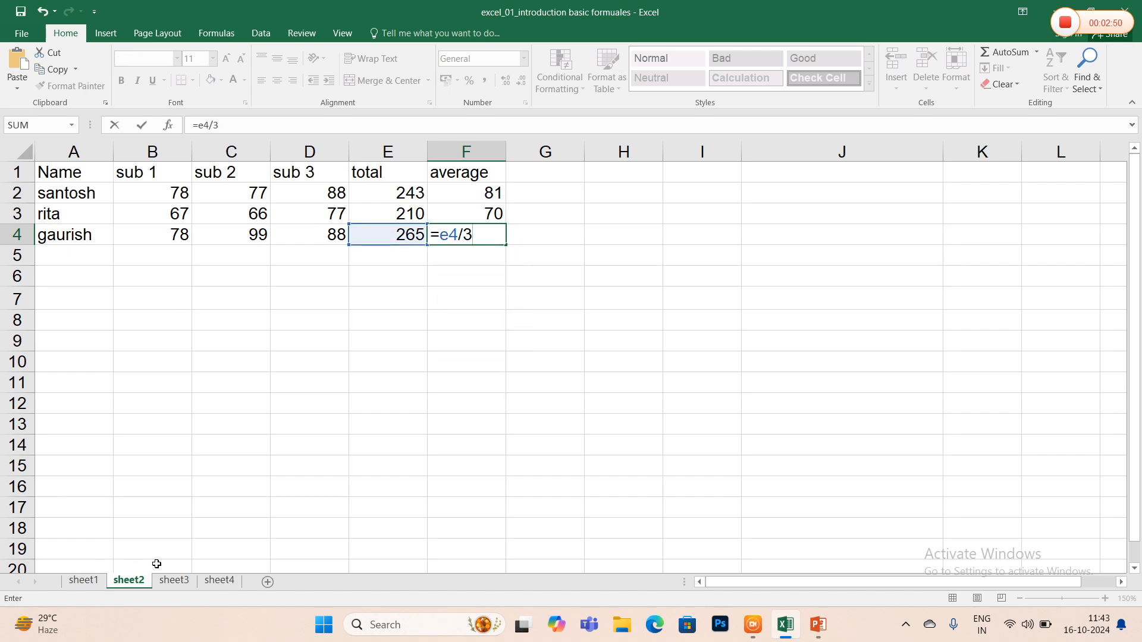
- On sheet3, enter the mouse's total price formula =c2*d2 in the tp cell E2
click(174, 579)
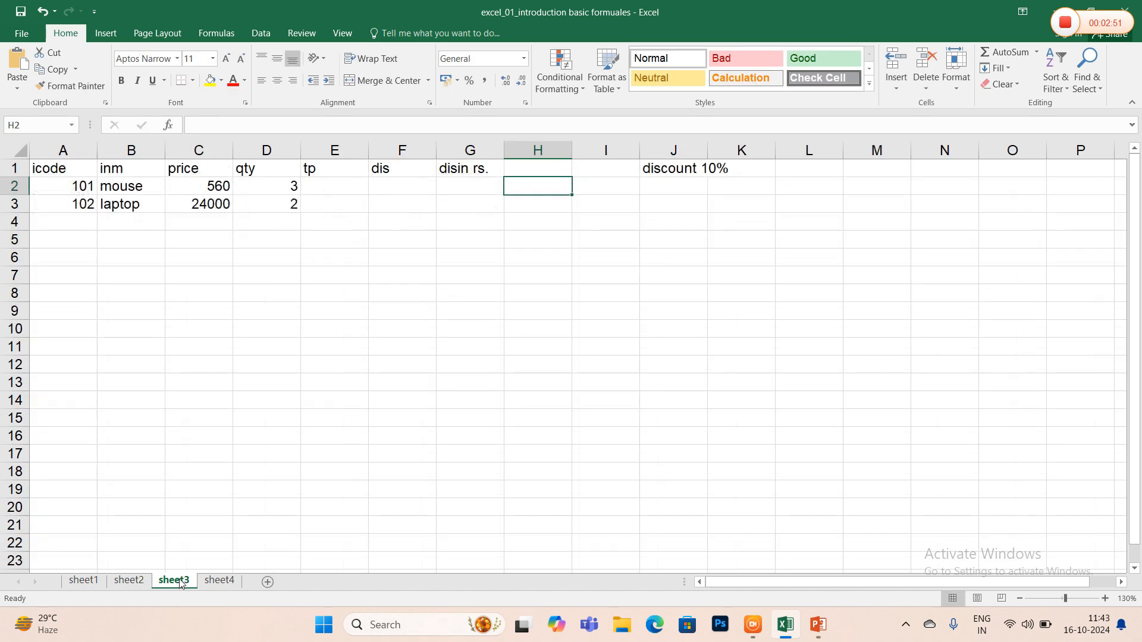
click(330, 187)
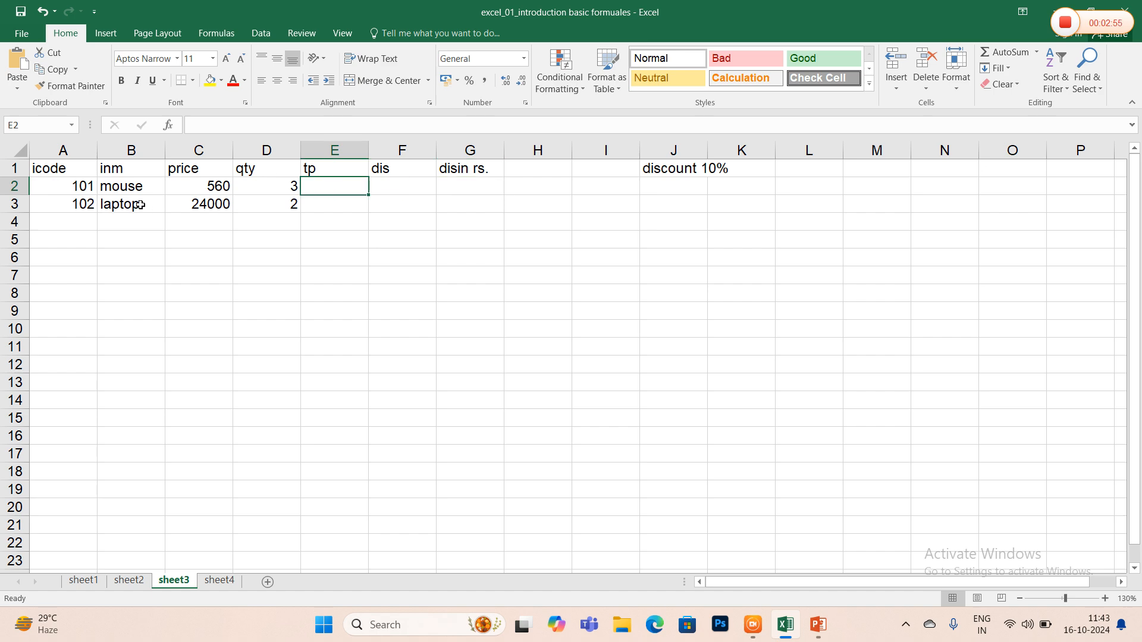
text(=)
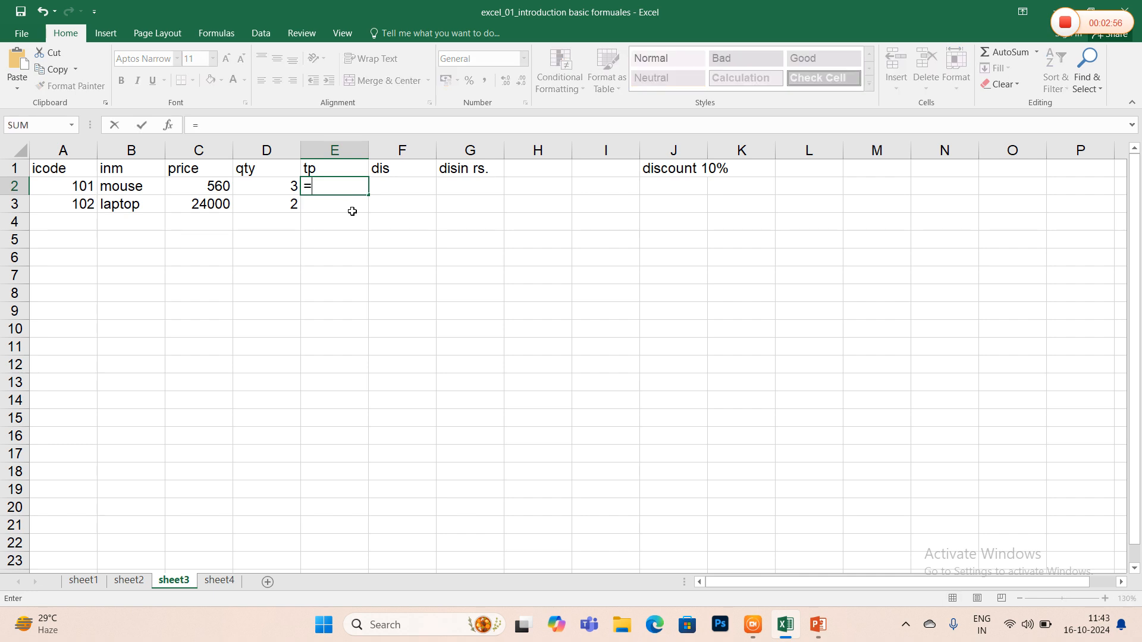
text(c2*d2)
key(Tab)
- Enter the mouse's 10% discount formula =e2*10% in the dis cell F2
text(=)
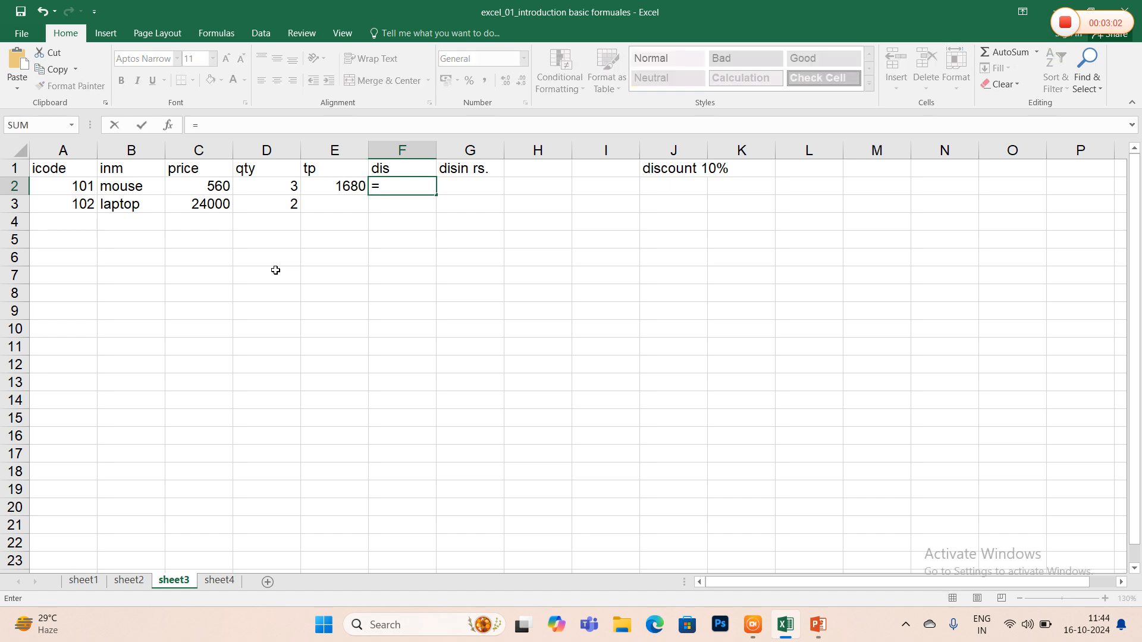
text(f)
key(BackSpace)
text(f)
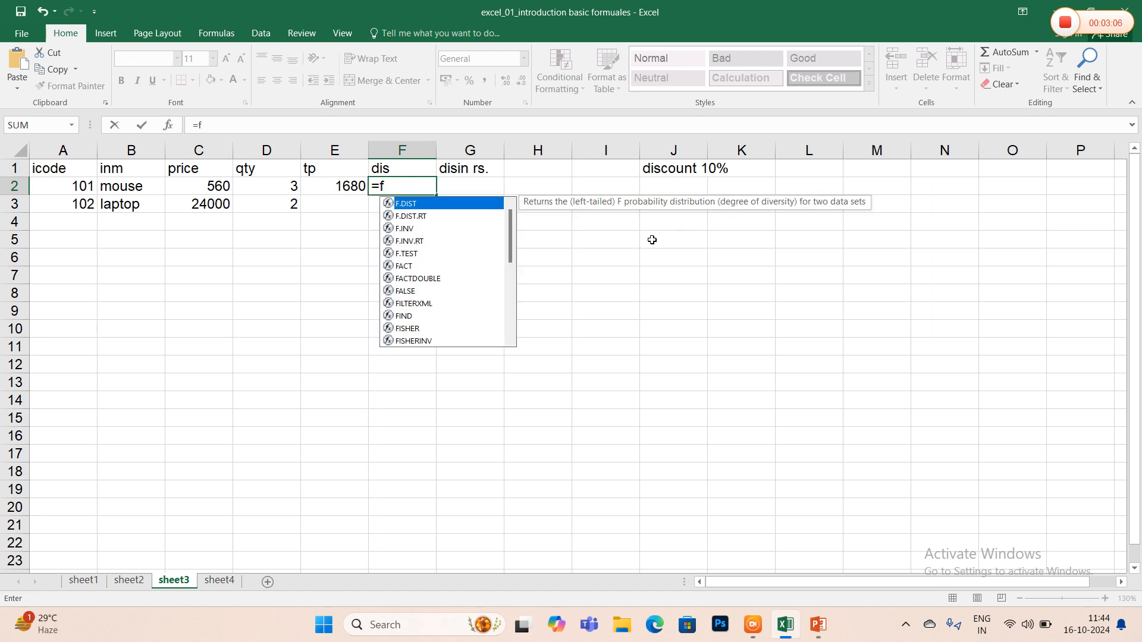
key(BackSpace)
text(e2*10%)
key(Tab)
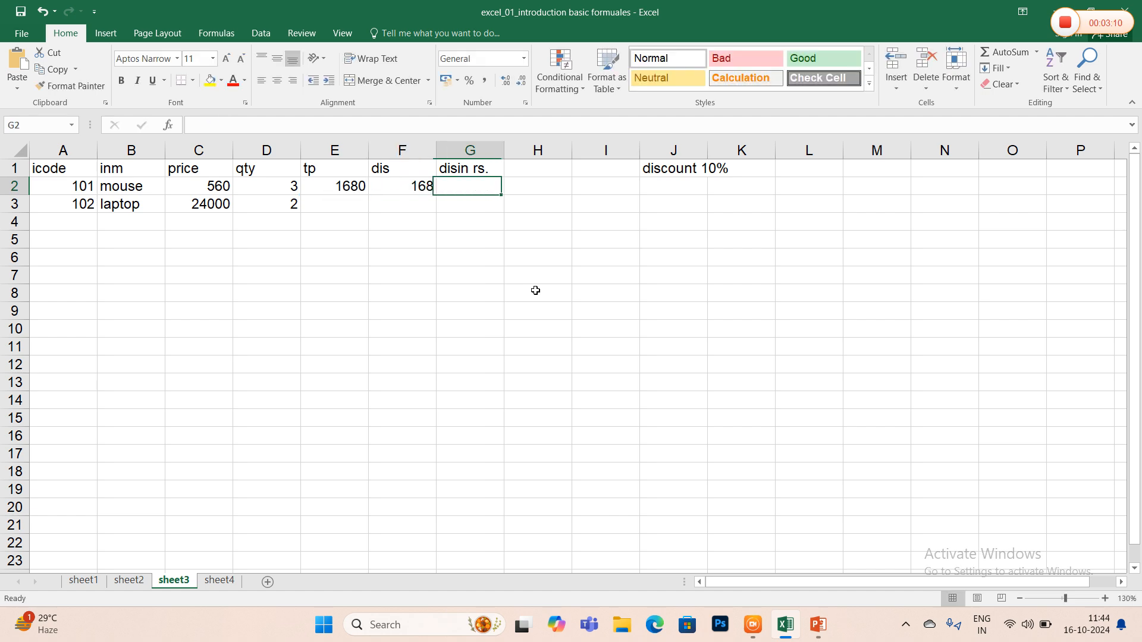
- Enter the mouse's discounted price formula =e2-f2 in the disin rs. cell G2
text(=e2)
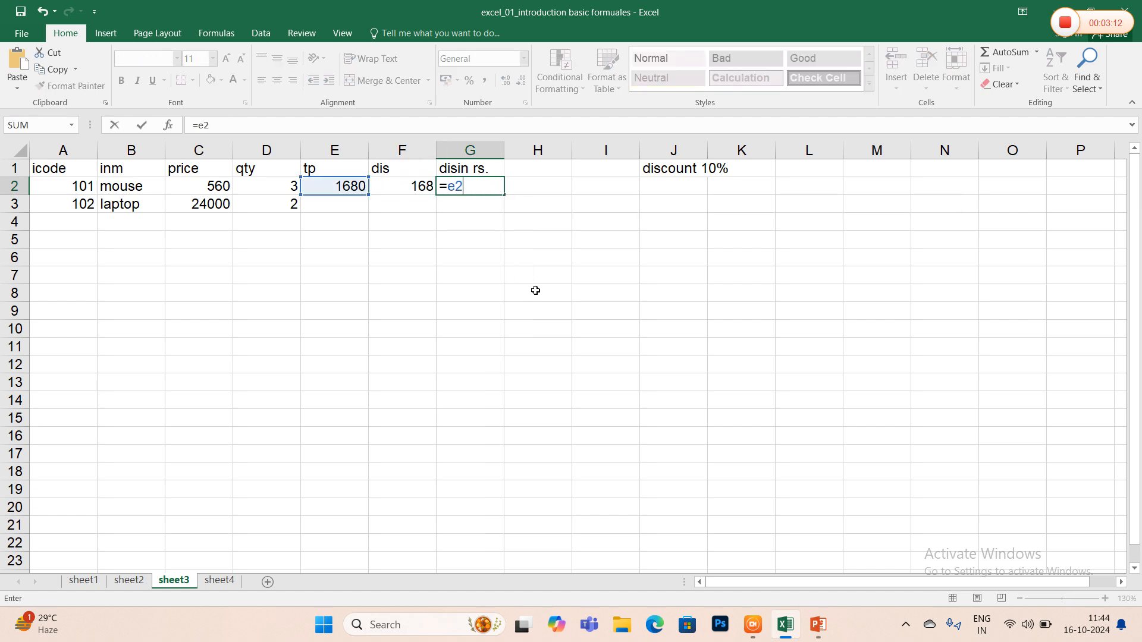
text(-f2)
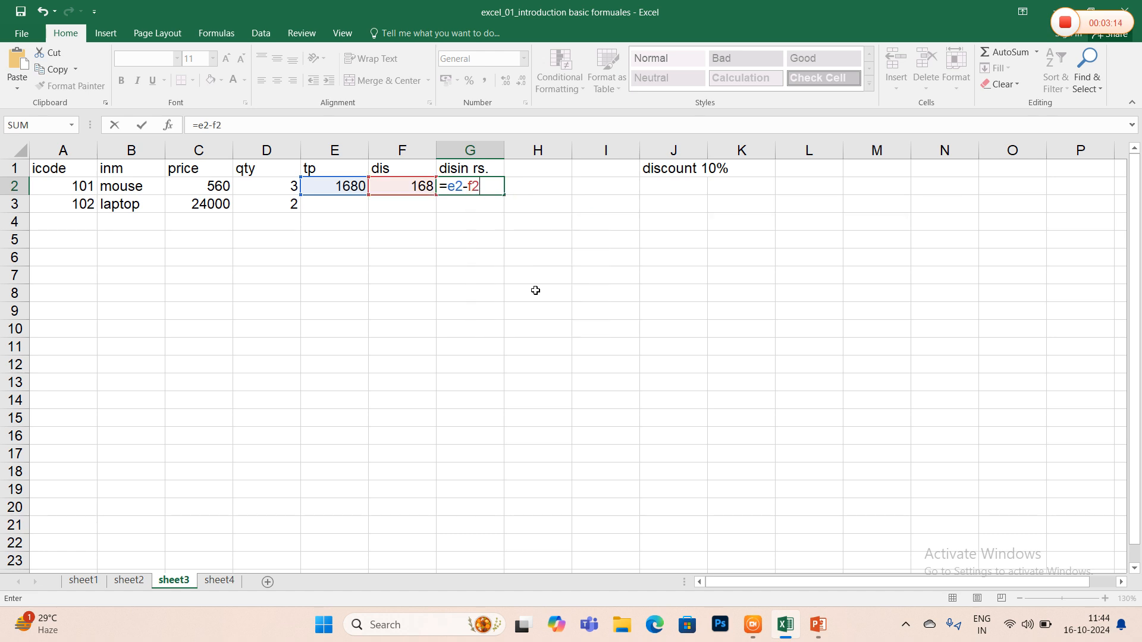
key(Return)
- Enter the laptop's total price formula =c3*d3 in the tp cell E3
key(Left)
key(Left)
text(=)
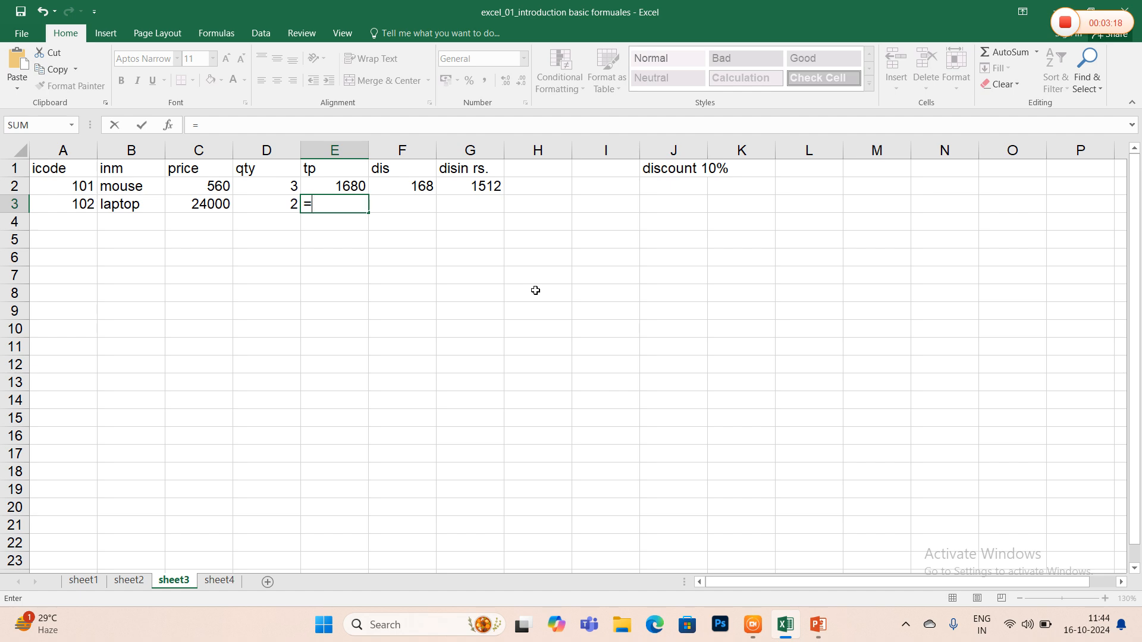
text(c2)
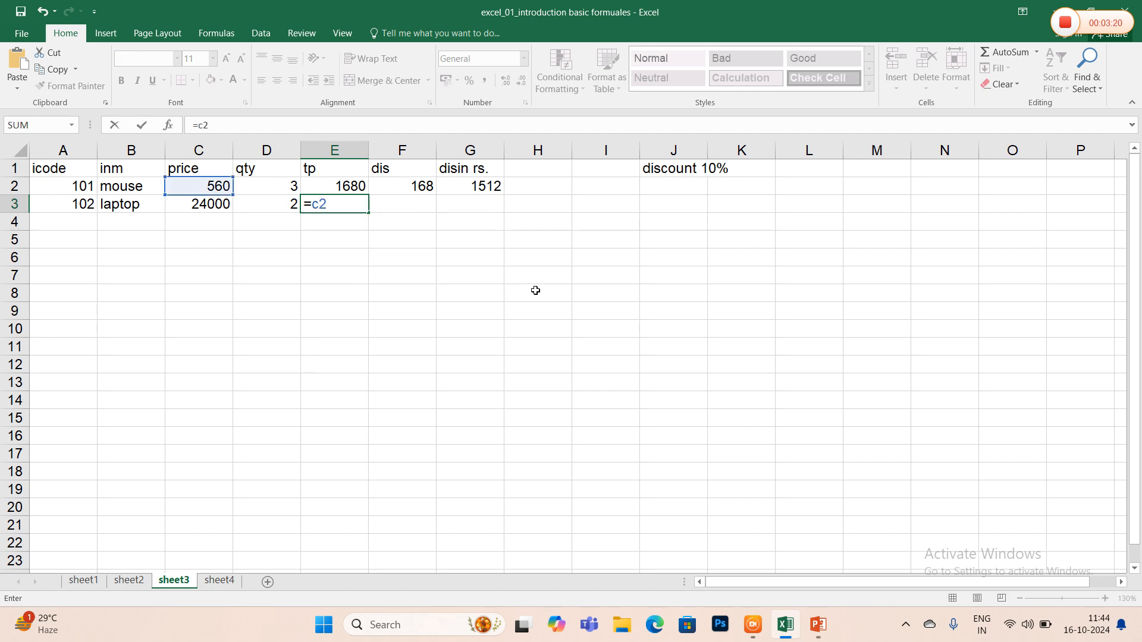
key(BackSpace)
text(3*d3)
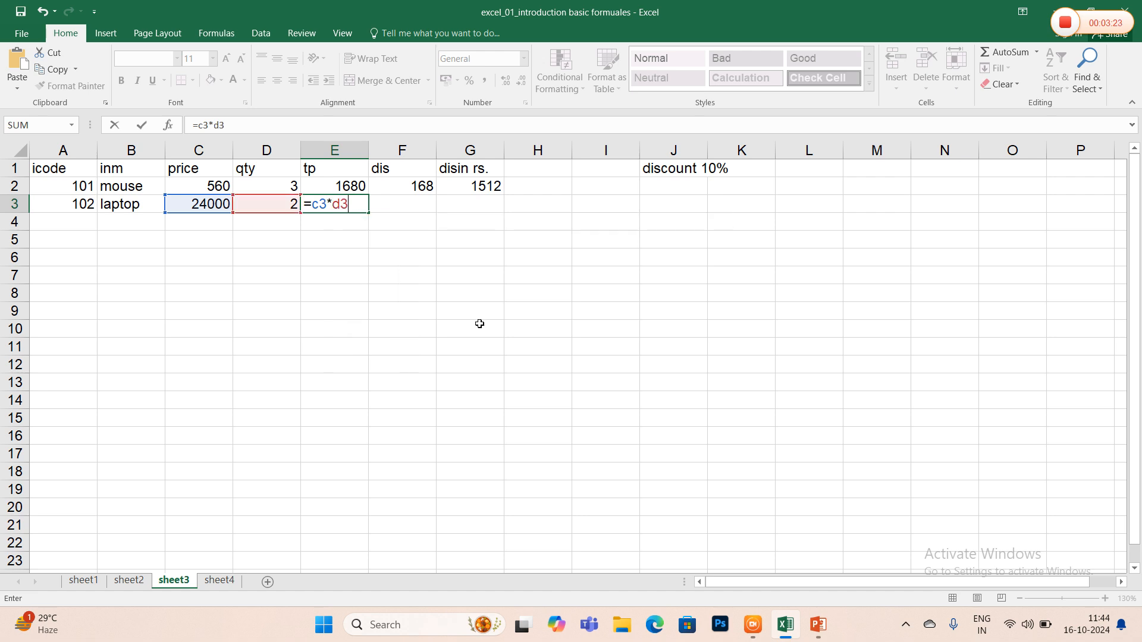
key(Tab)
- Enter the laptop's 10% discount formula =e3*10% in the dis cell F3
text(=)
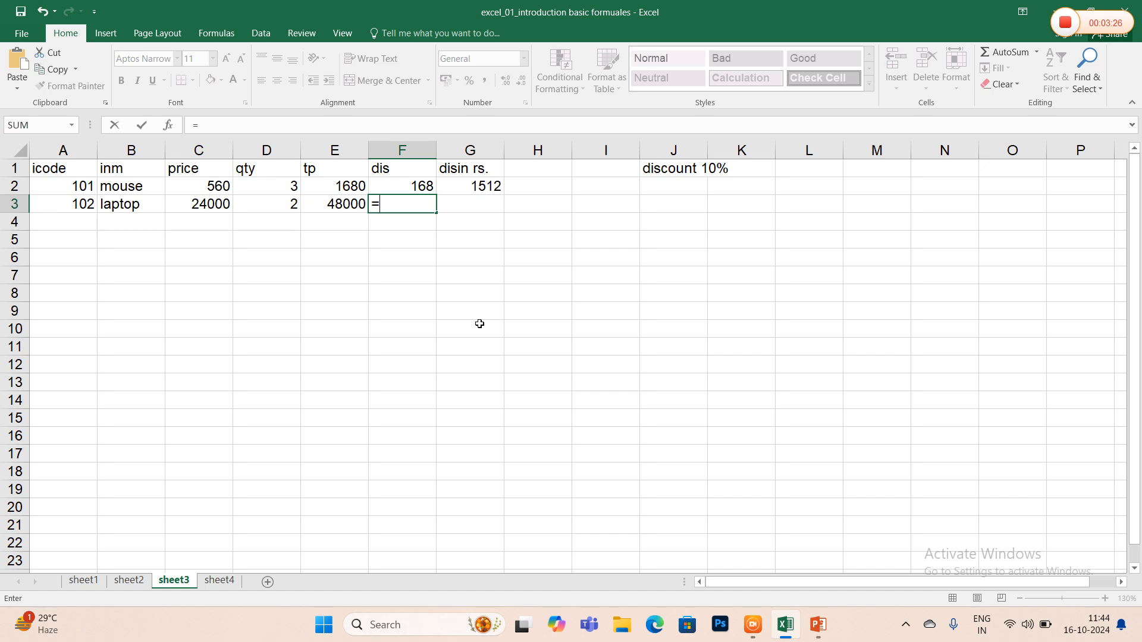
text(e2*)
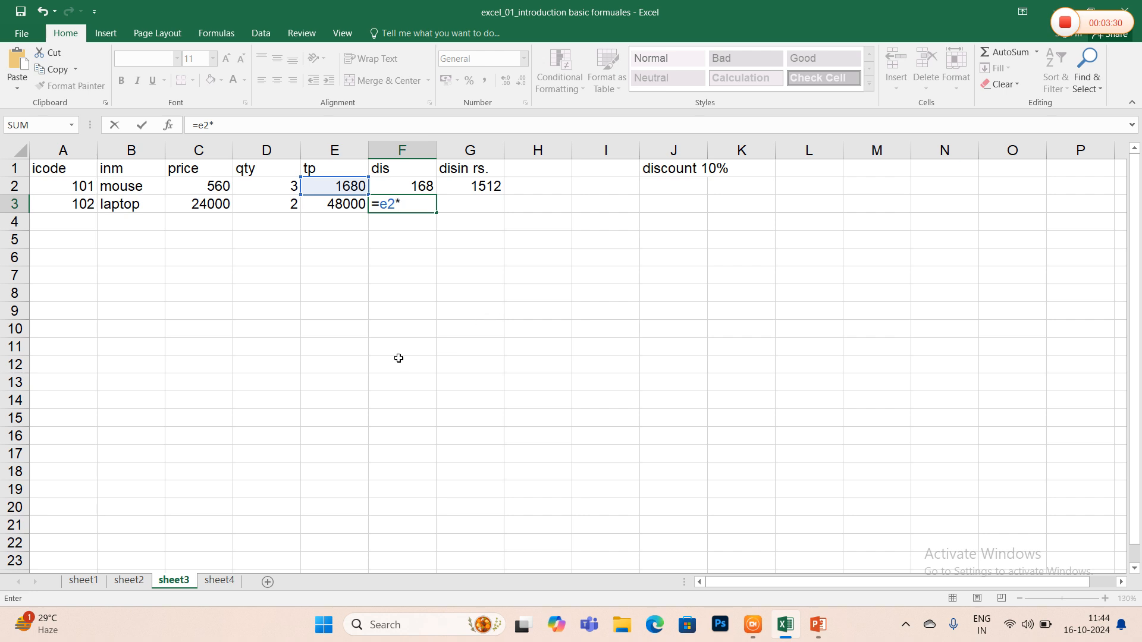
key(BackSpace)
key(BackSpace)
text(3)
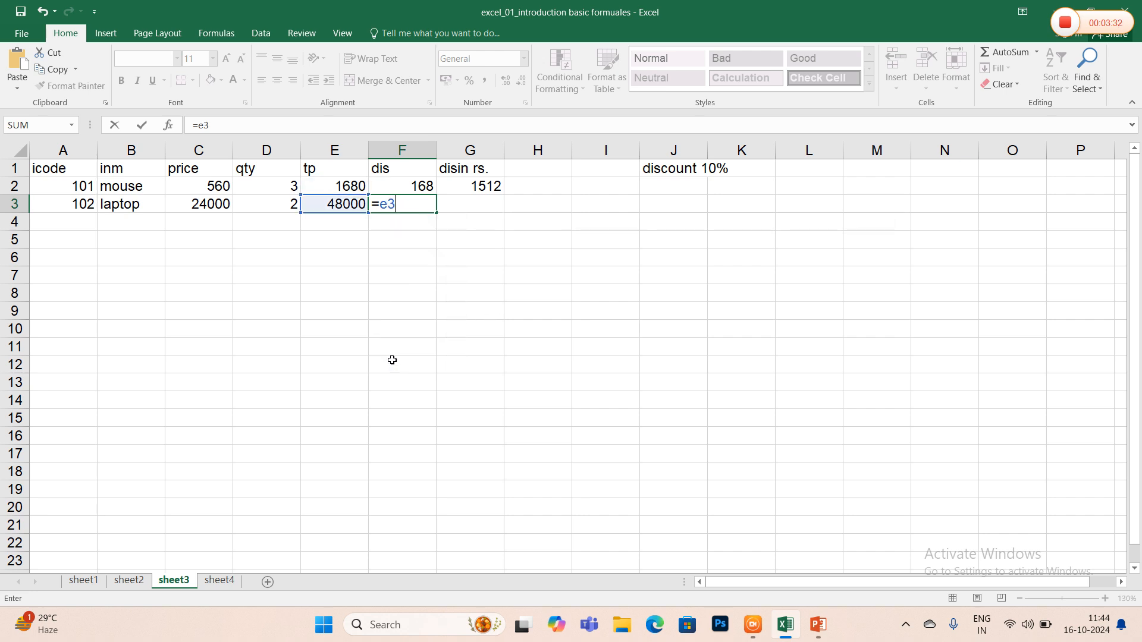
text(*10%)
key(Return)
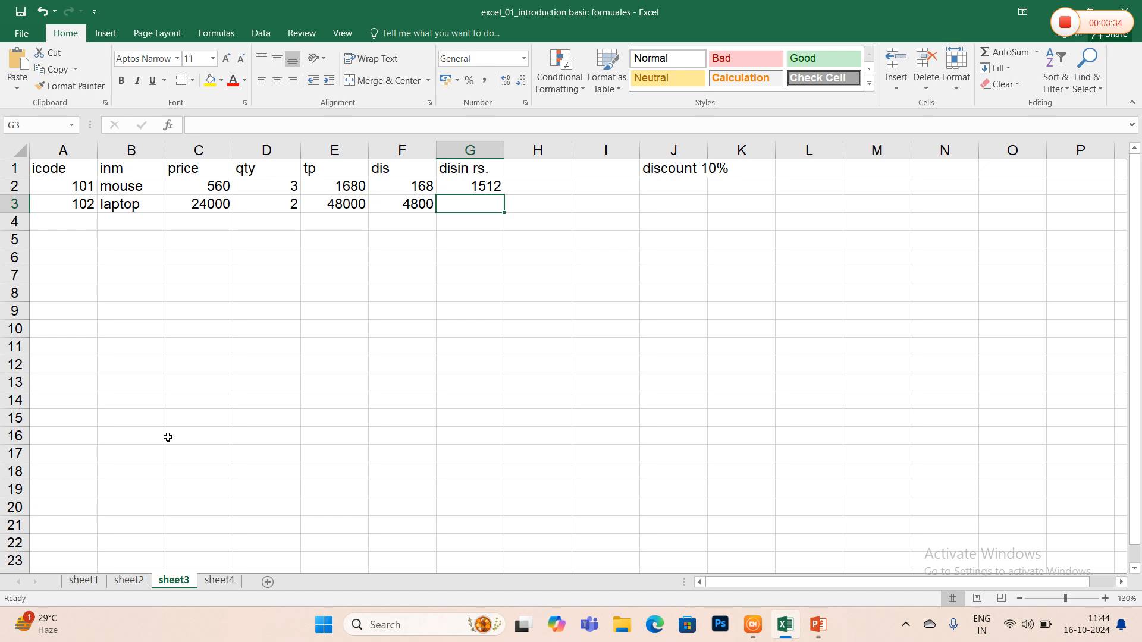
- Enter the laptop's discounted price formula =e3-f3 in the disin rs. cell G3
text(=e)
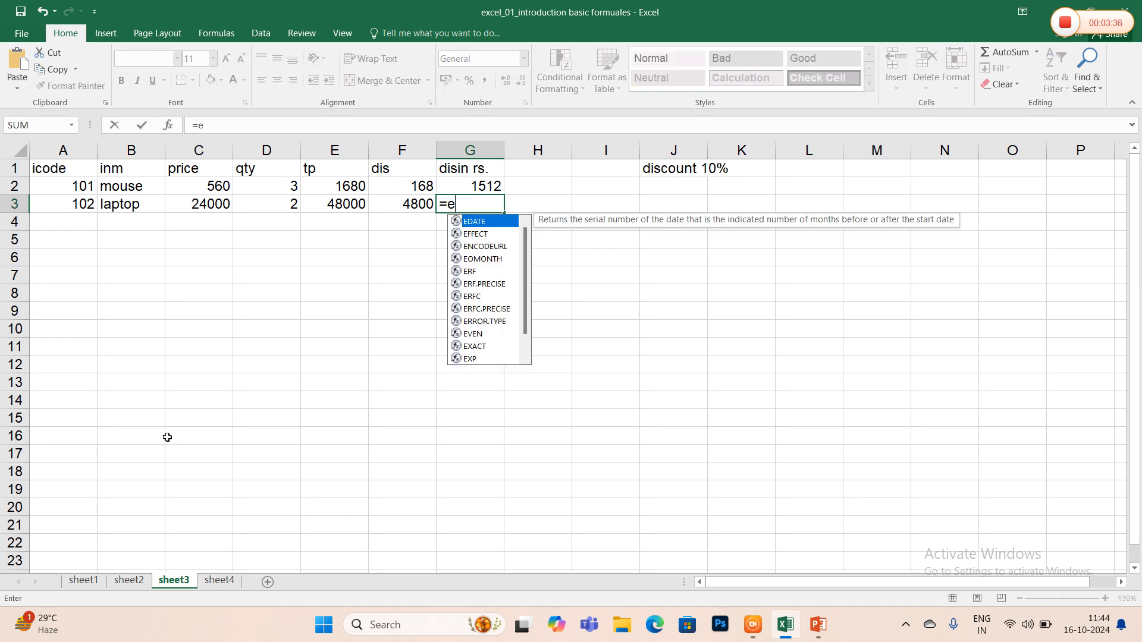
text(3-f3)
key(Return)
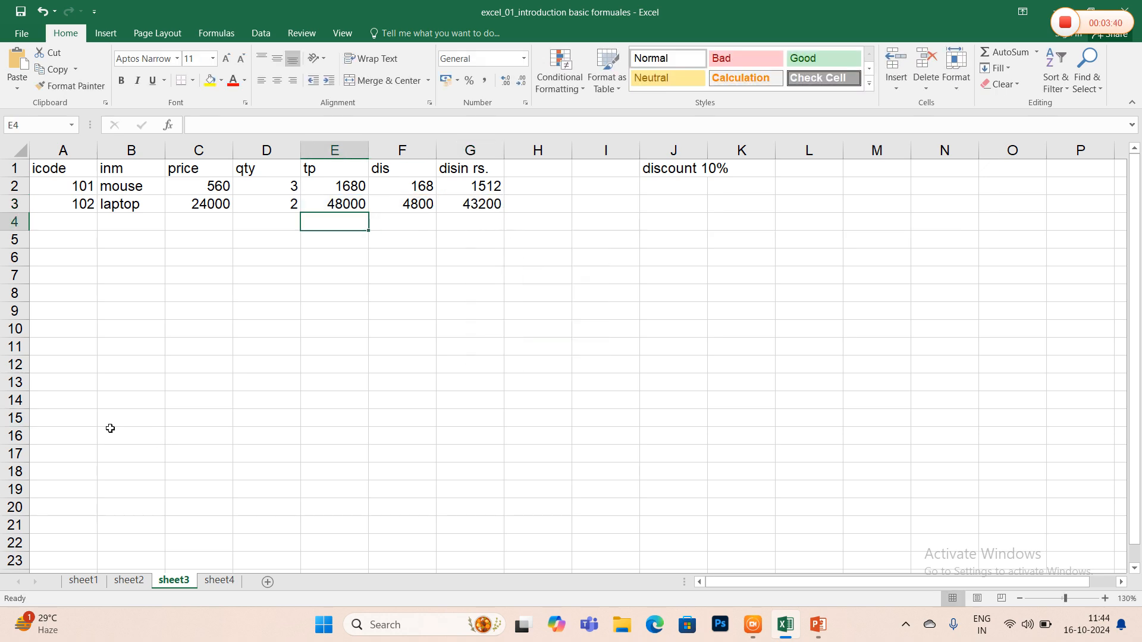
- On sheet4, enter the first employee's house rent allowance =c2*24% in the hra cell D2
click(220, 580)
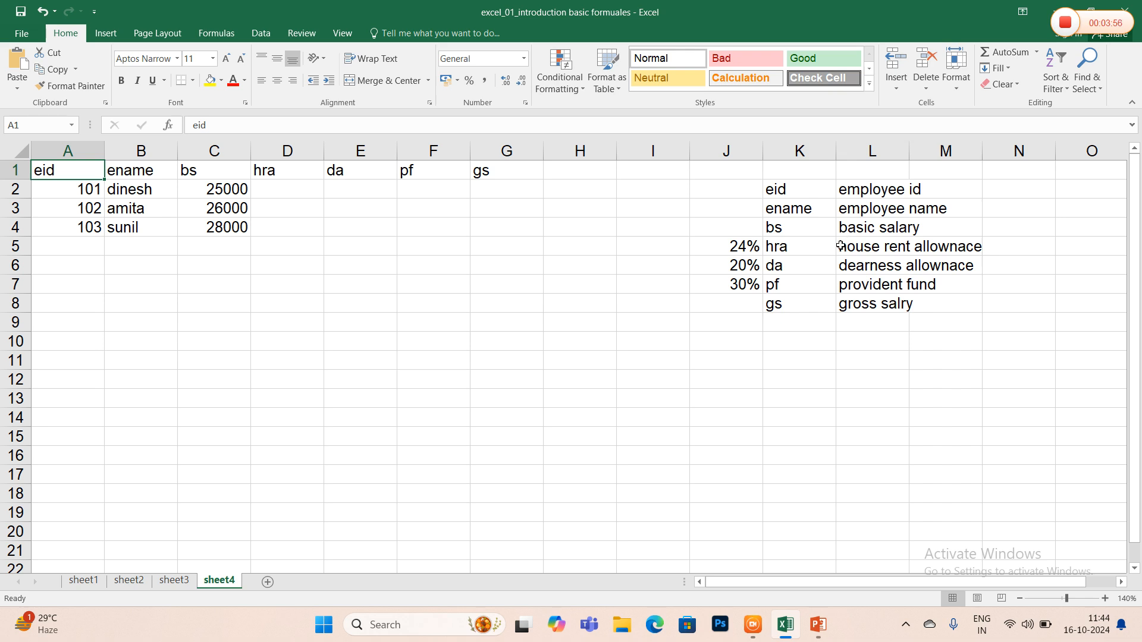
click(299, 190)
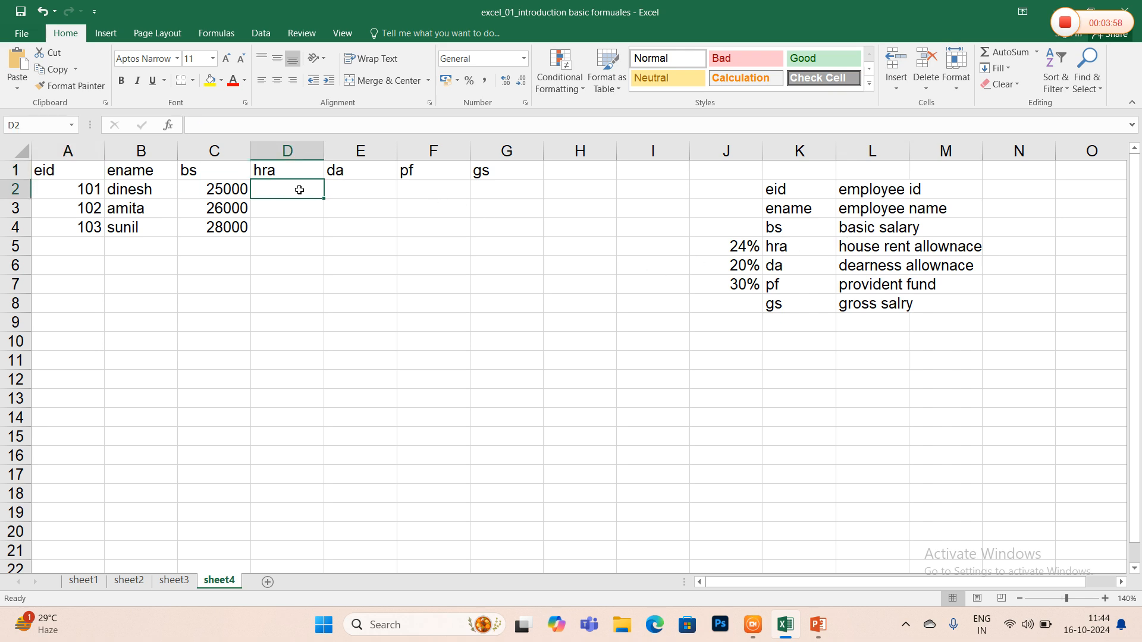
text(=)
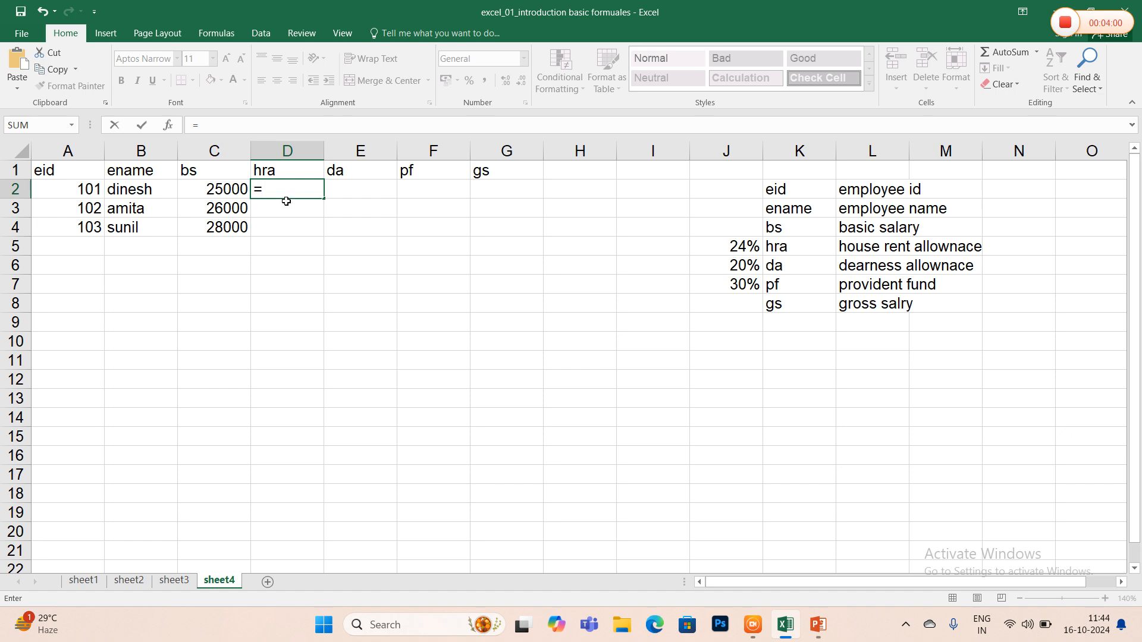
text(c2*24%)
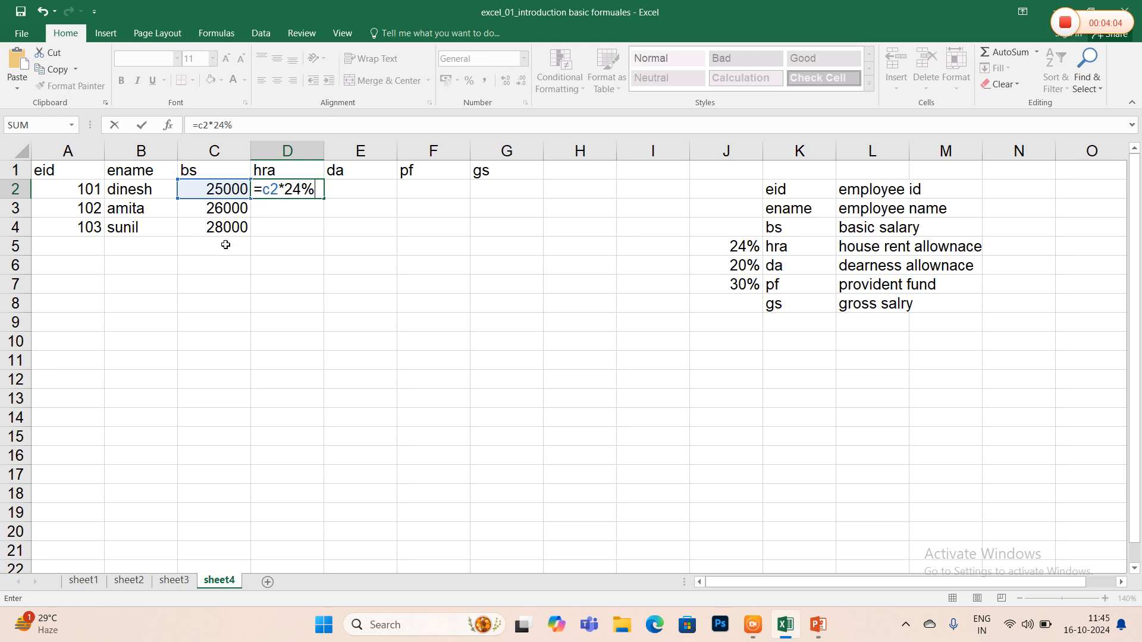
key(Return)
- Enter the hra formulas =c3*24% in D3 and =c4*24% in D4 for the other two employees
text(=c3*24%)
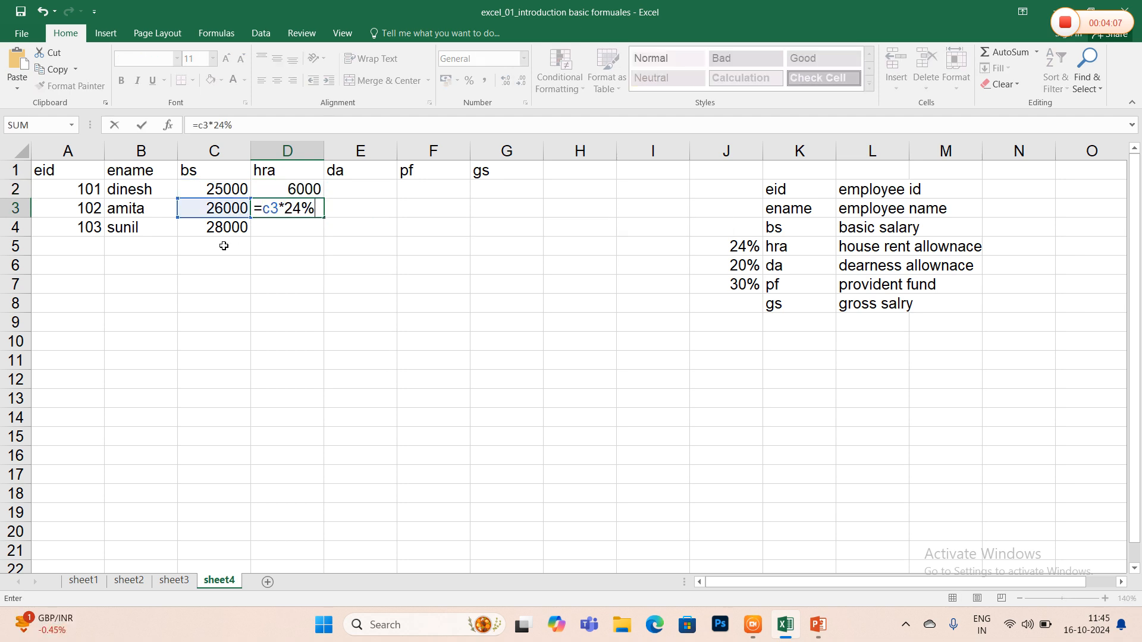
key(Return)
text(=c)
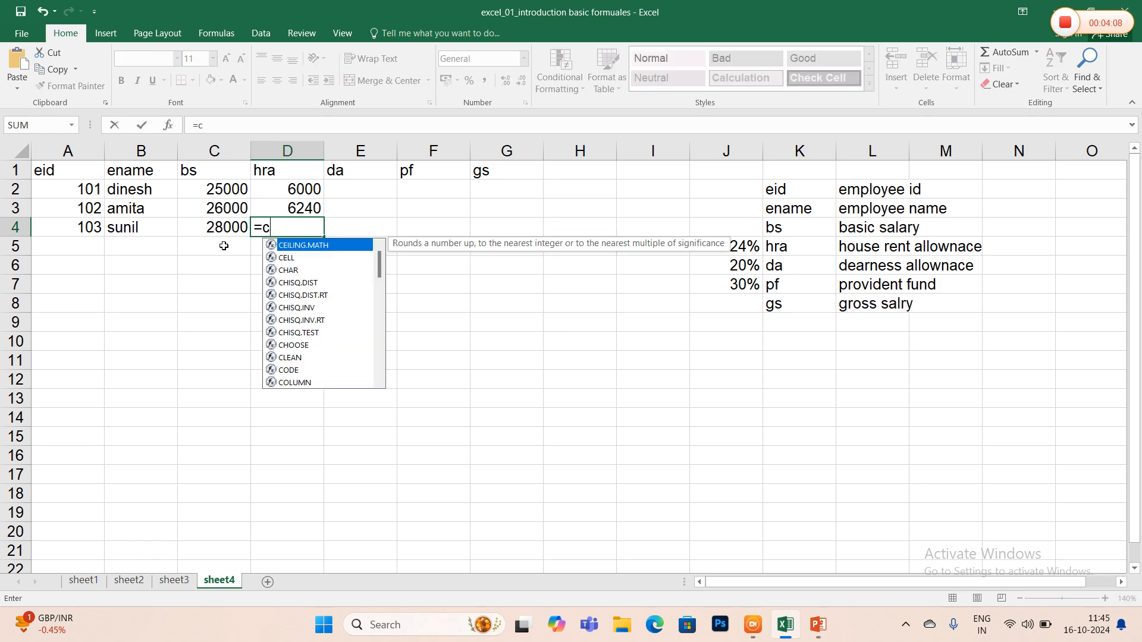
text(4*24%)
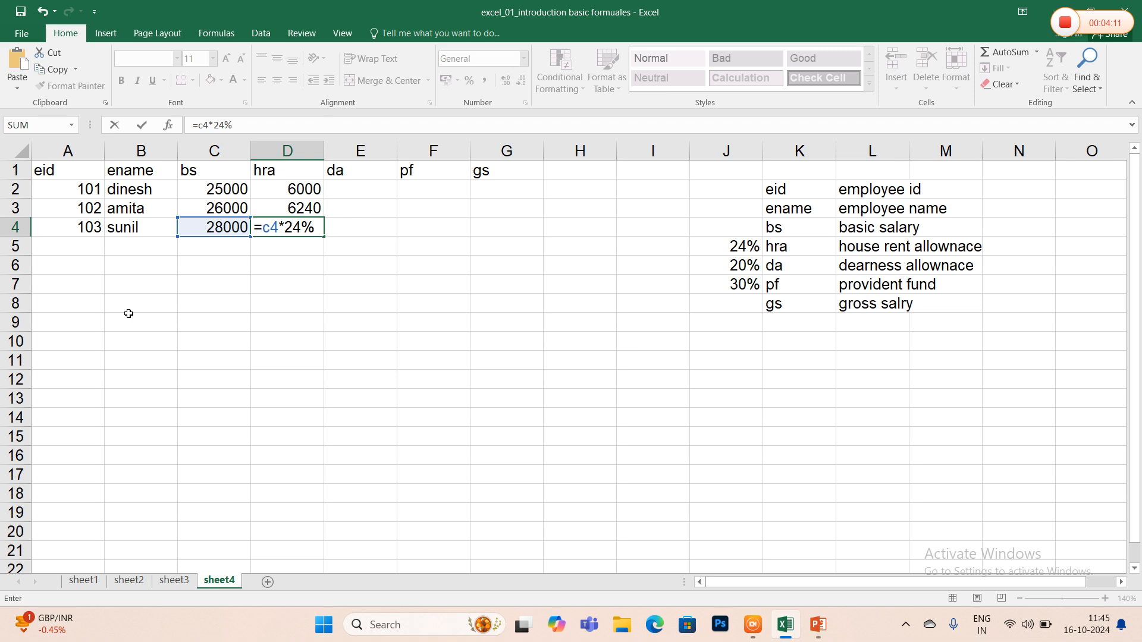
key(Tab)
key(Up)
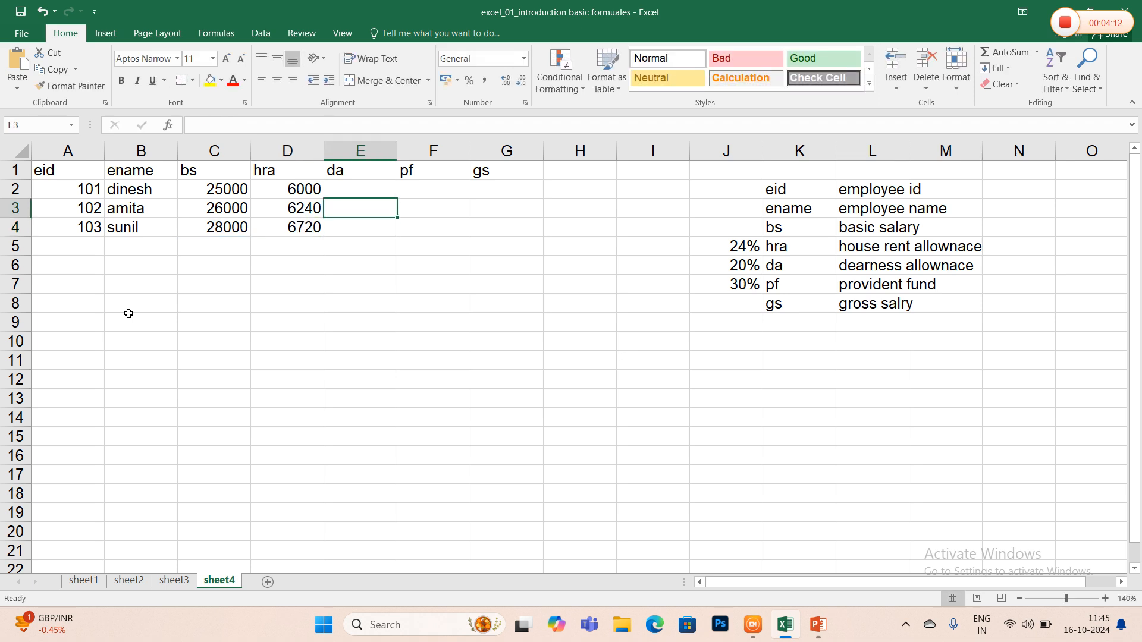
text(=)
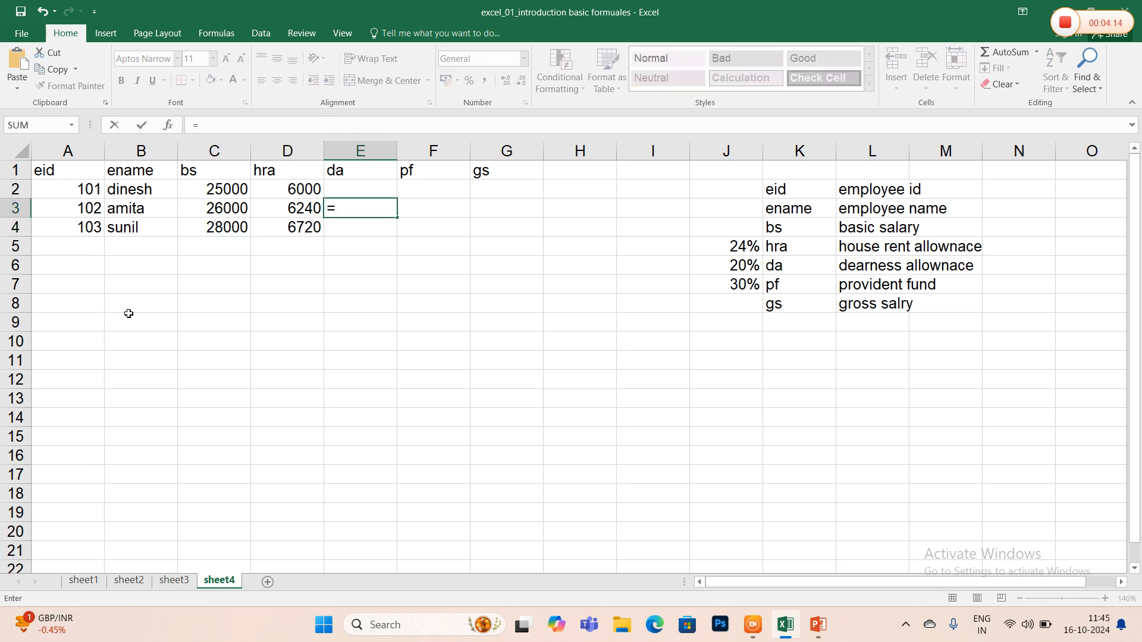
text(c2*2)
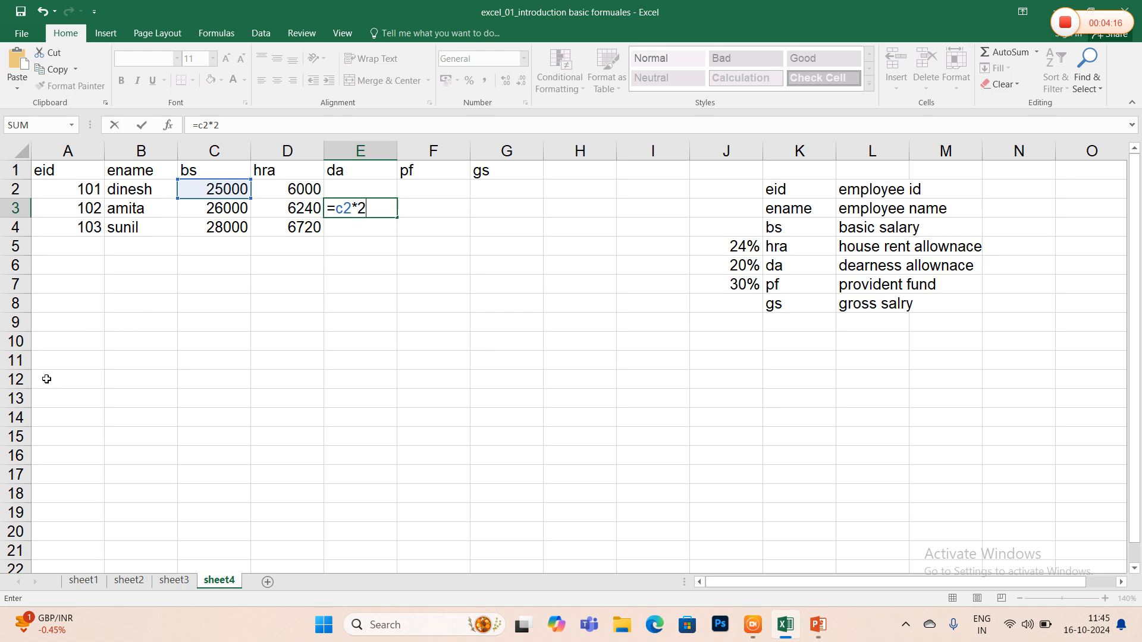
key(BackSpace)
key(BackSpace)
key(BackSpace)
key(BackSpace)
key(BackSpace)
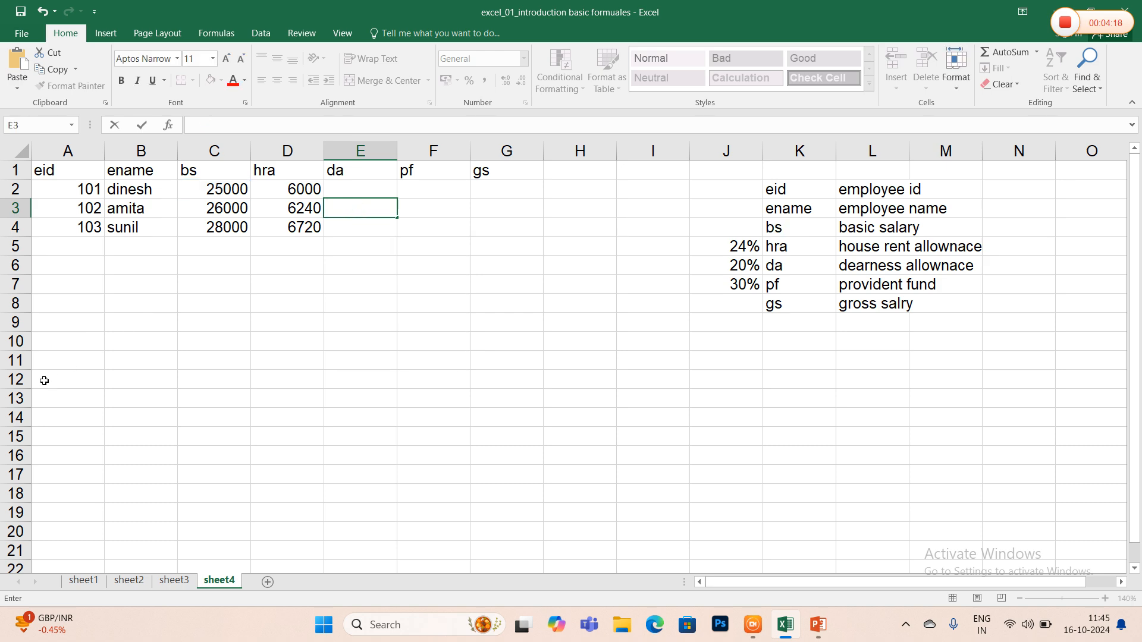
- Enter the first employee's dearness allowance =c2*20% in the da cell E2
key(Up)
text(=c2*20)
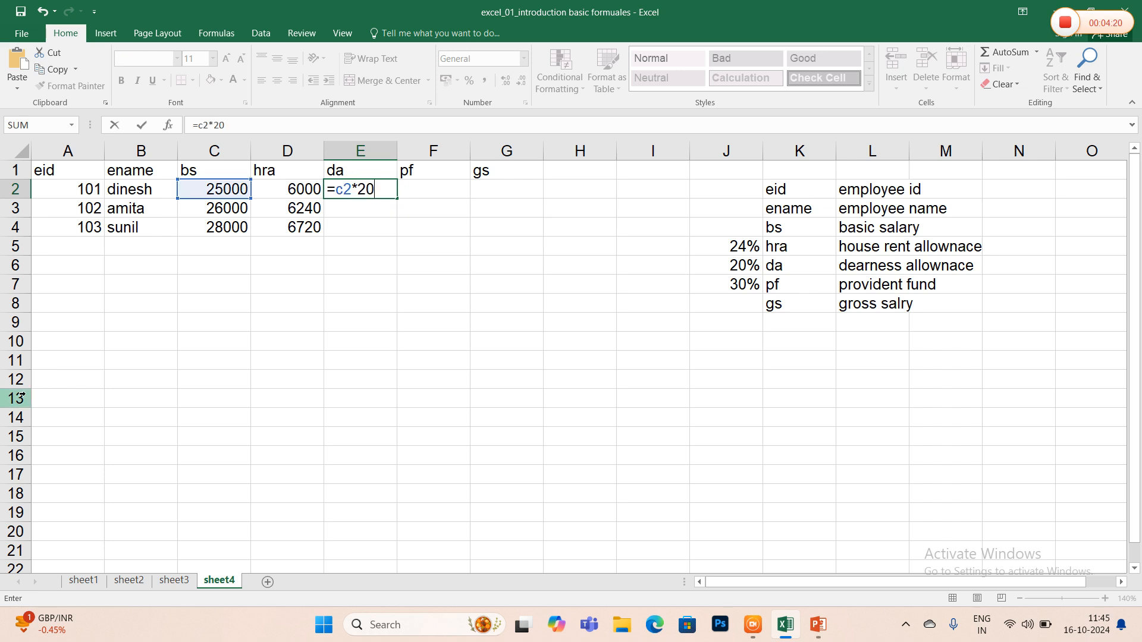
text(%)
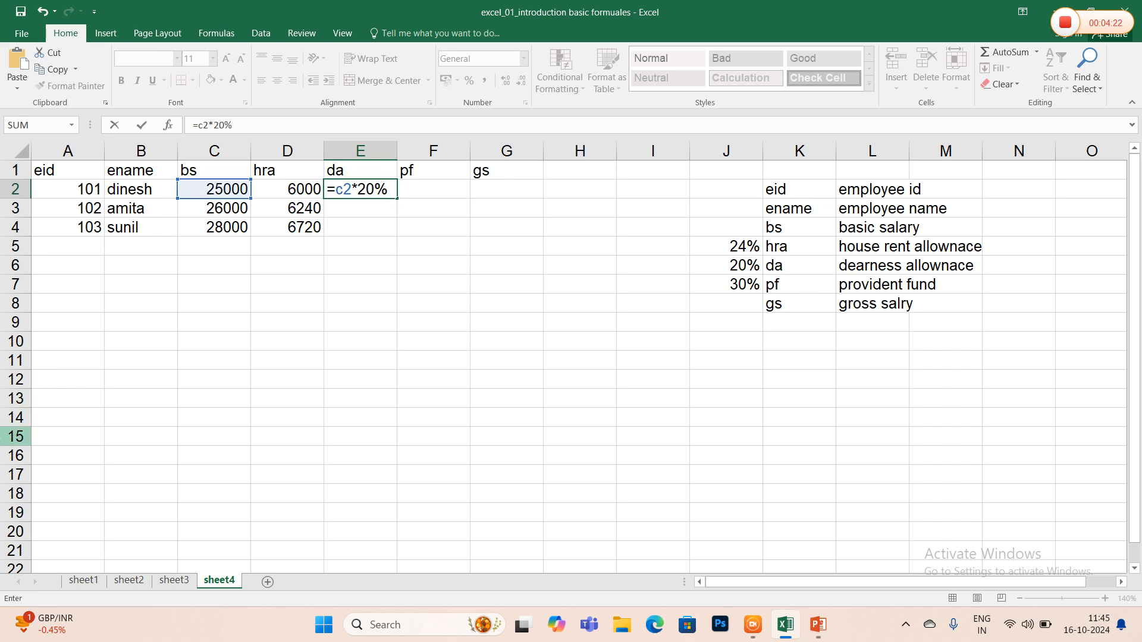
key(Return)
- Enter the da formulas =c3*20% in E3 and =c4*20% in E4 for the second and third employees
text(=c3)
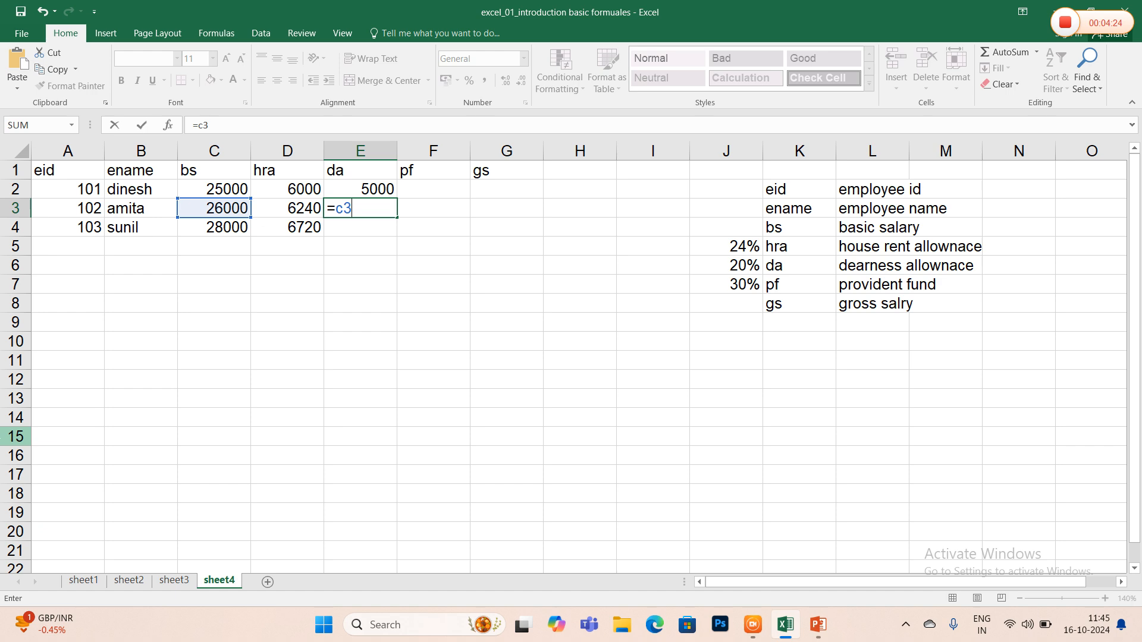
text(*20)
key(BackSpace)
text(0%)
key(Return)
text(=c)
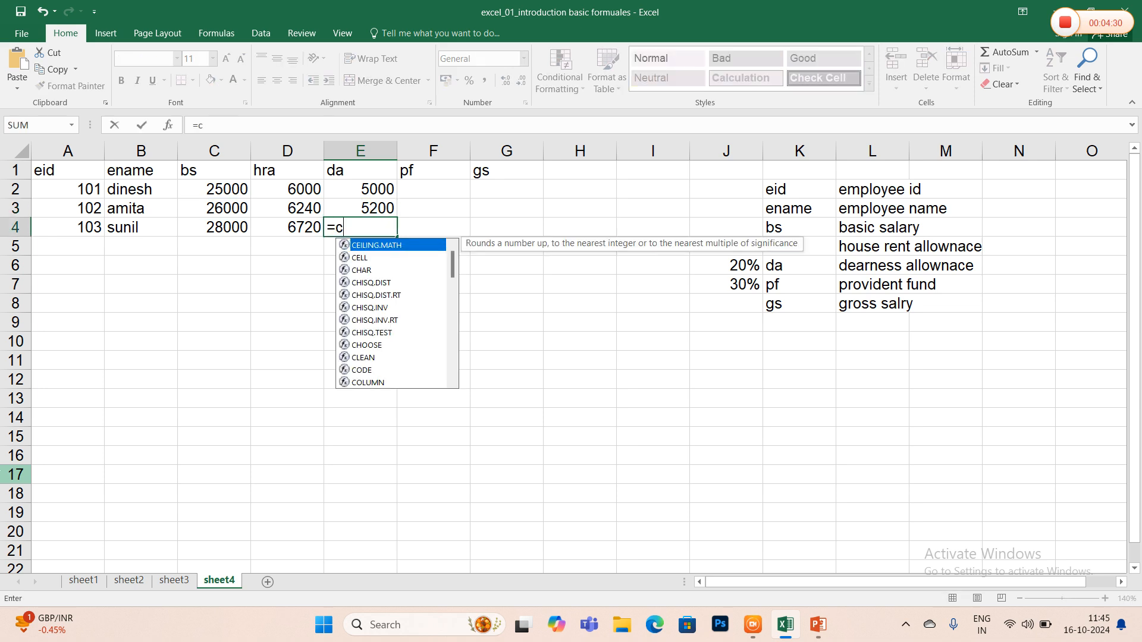
text(4*20%)
key(Tab)
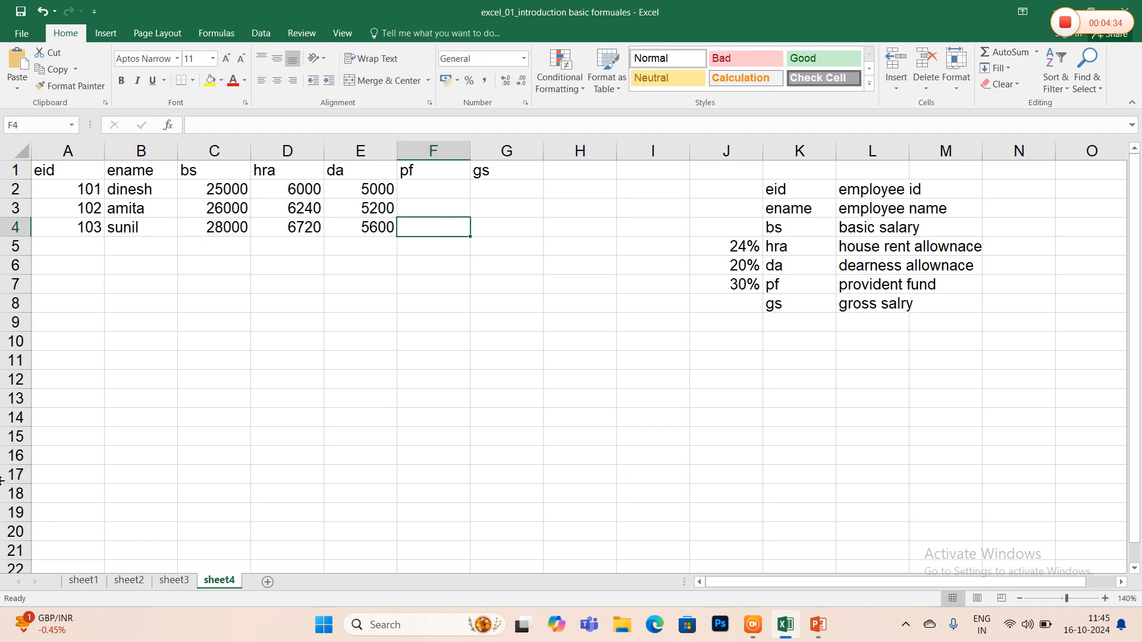
- Enter the first employee's provident fund formula =c2*30% in the pf cell F2
key(Up)
key(Up)
text(=)
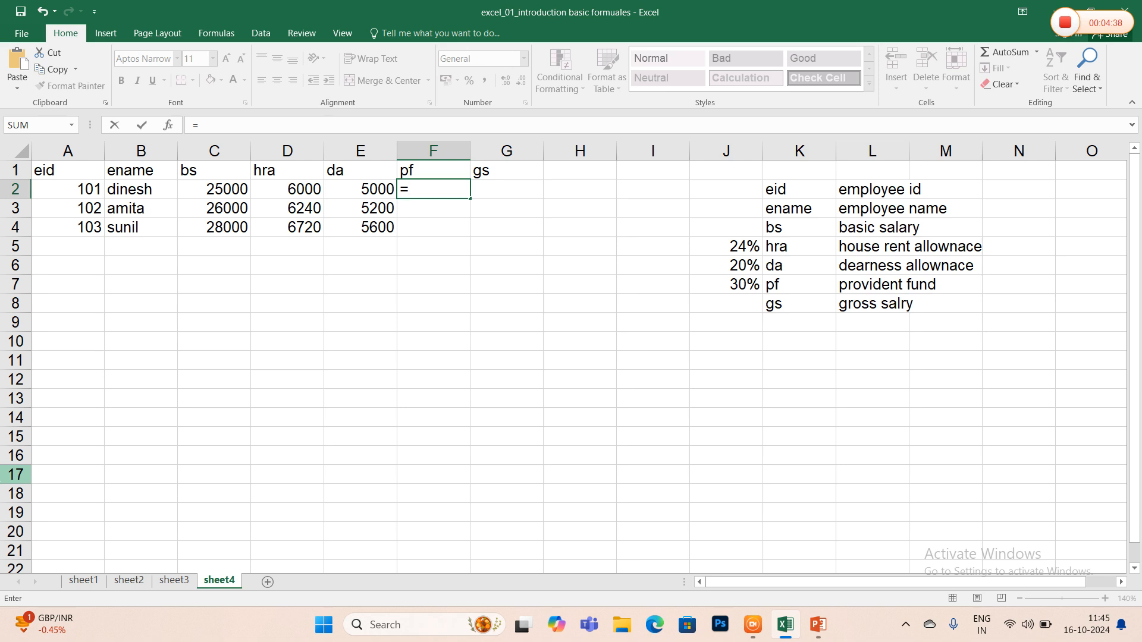
text(c)
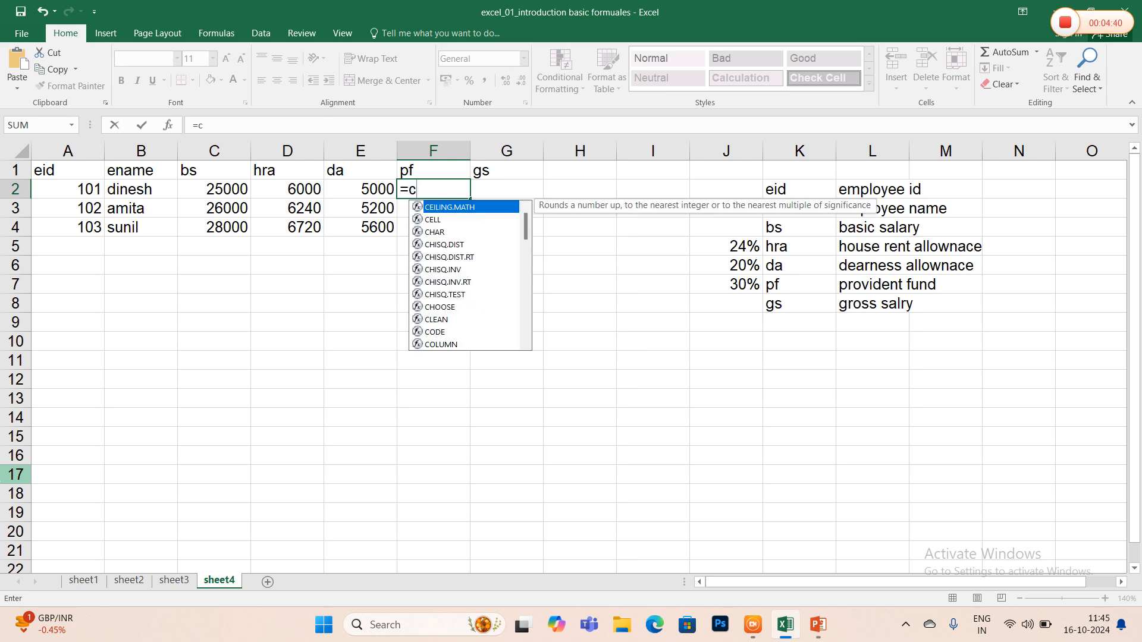
text(2*30)
key(Return)
- Enter the pf formulas =c3*30% in F3 and =c4*30% in F4 for the other two employees
text(=)
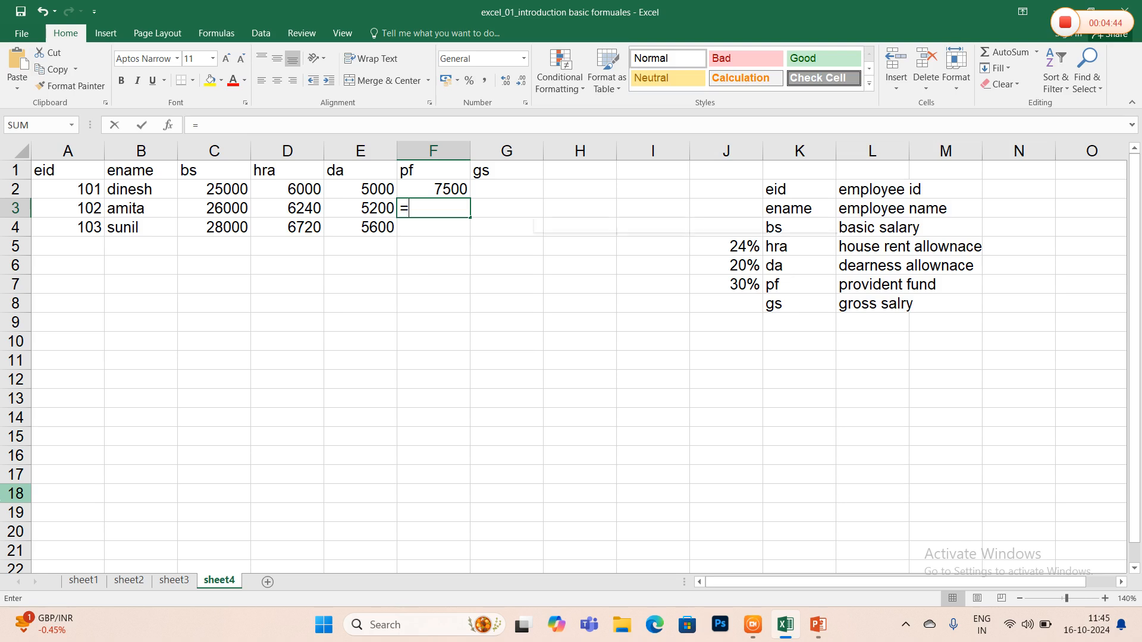
text(c3*30)
key(Return)
text(=c)
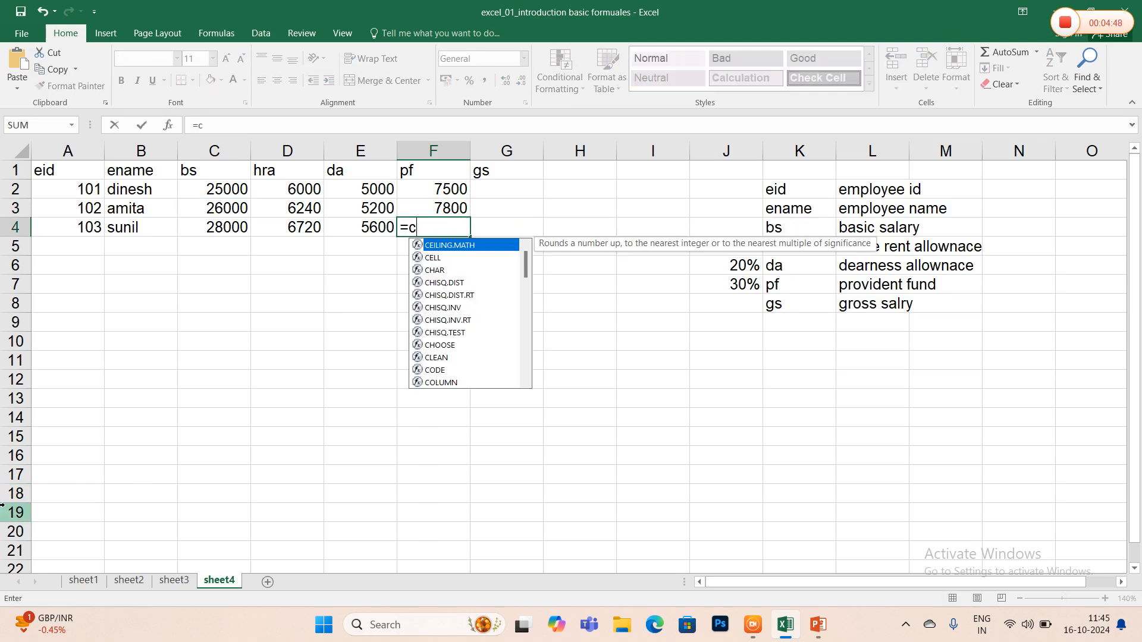
text(3*3)
key(BackSpace)
key(BackSpace)
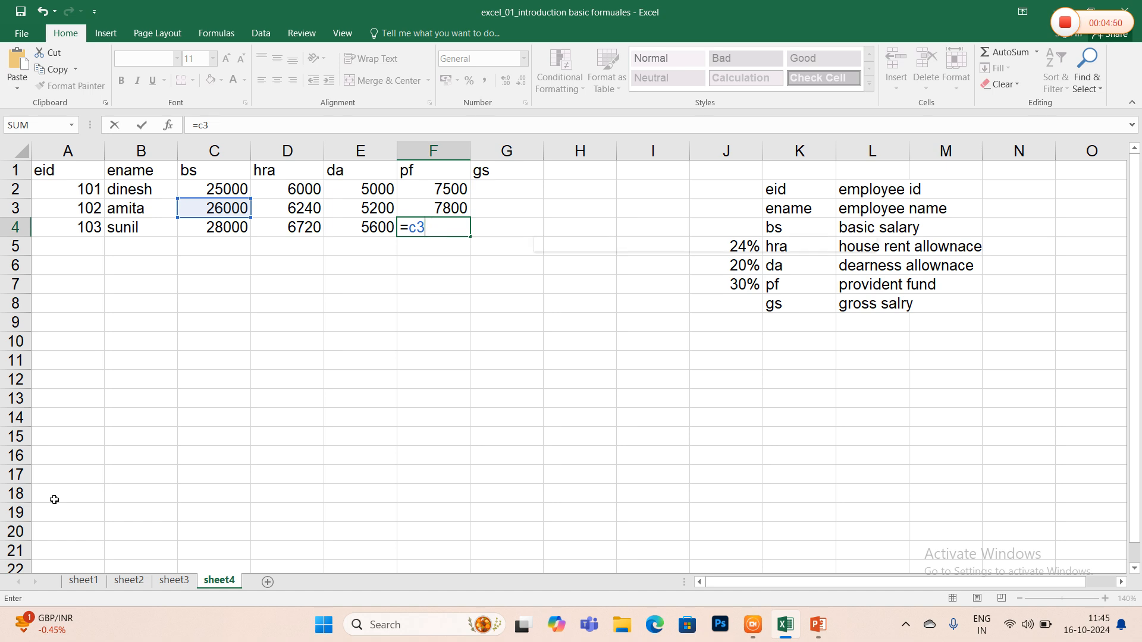
key(BackSpace)
text(4*30%)
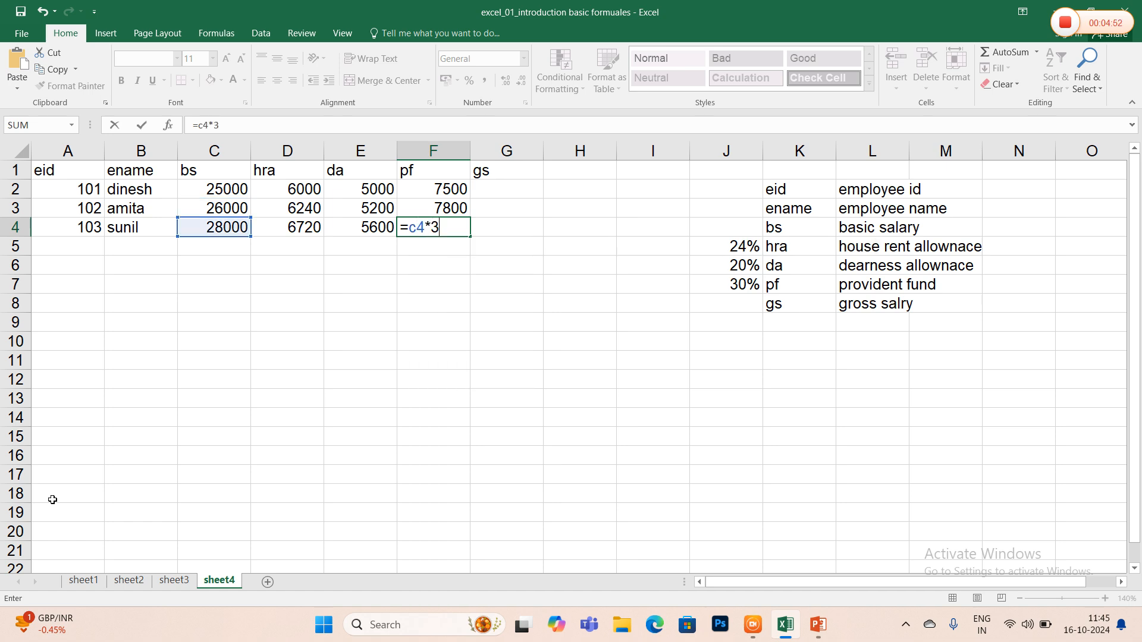
key(Tab)
- Enter the first employee's gross salary formula =c2+d2+e2-f2 in the gs cell G2
key(Up)
key(Up)
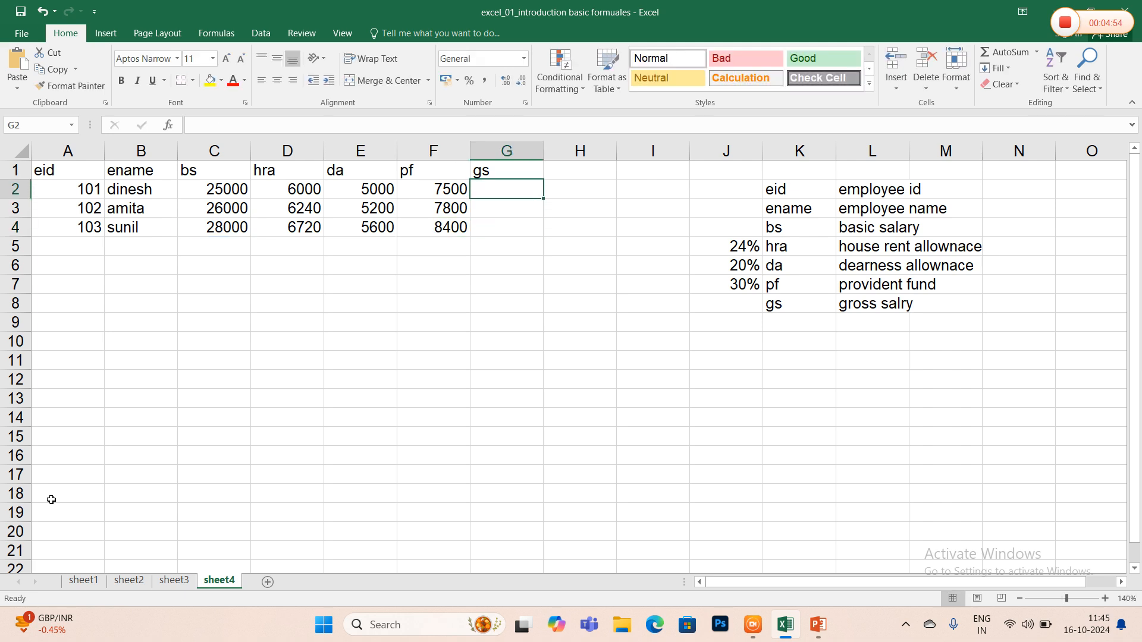
text(=c2)
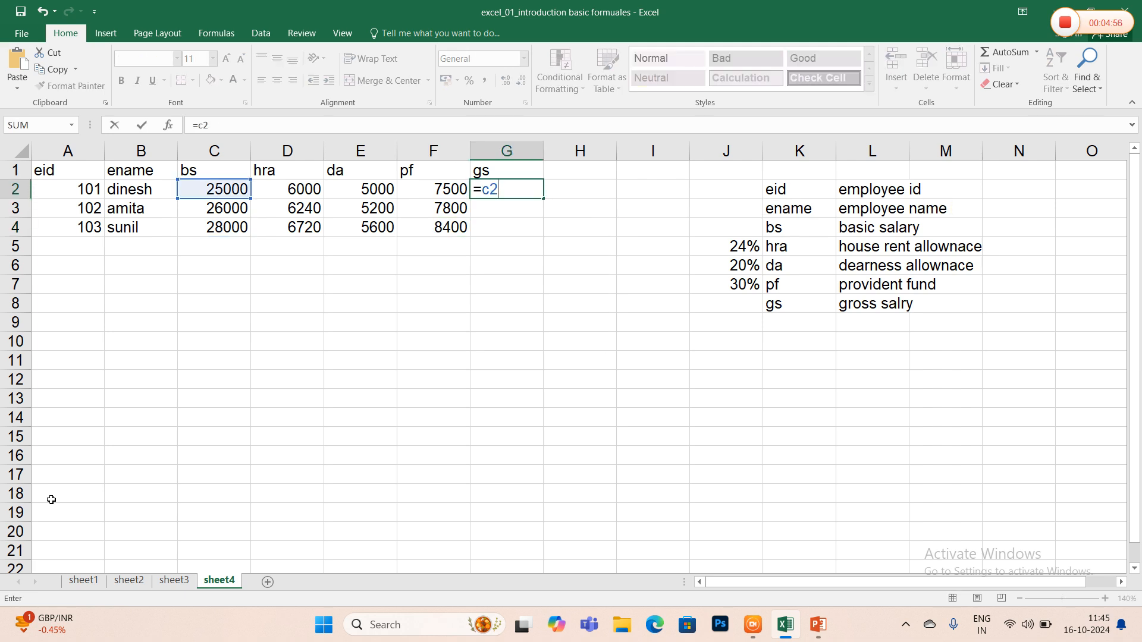
text(+d2+e2)
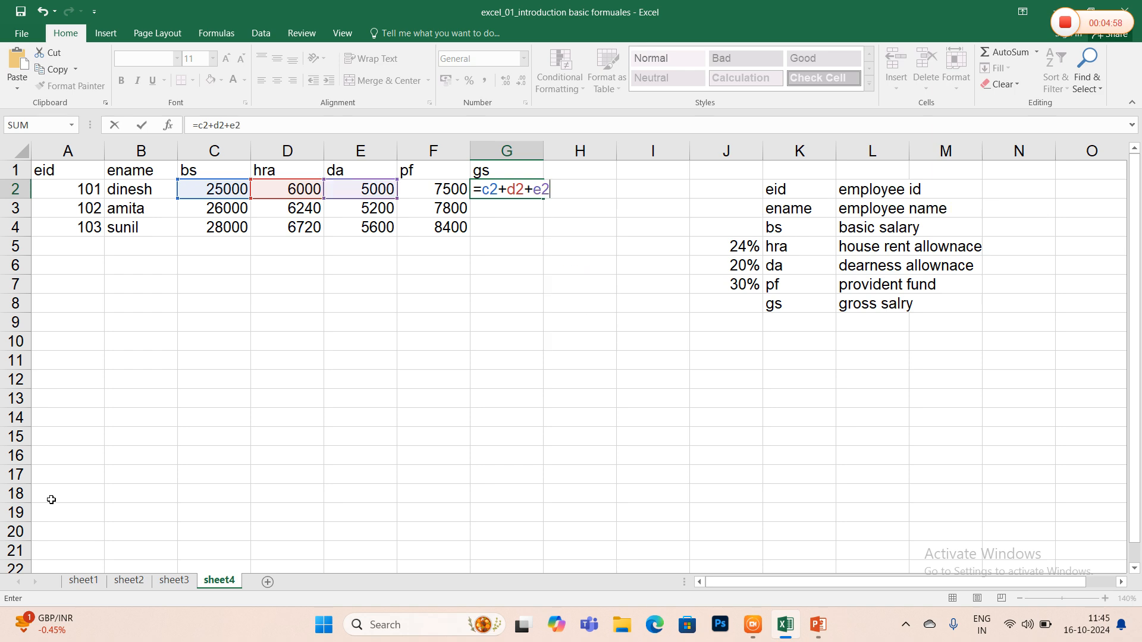
text(-f)
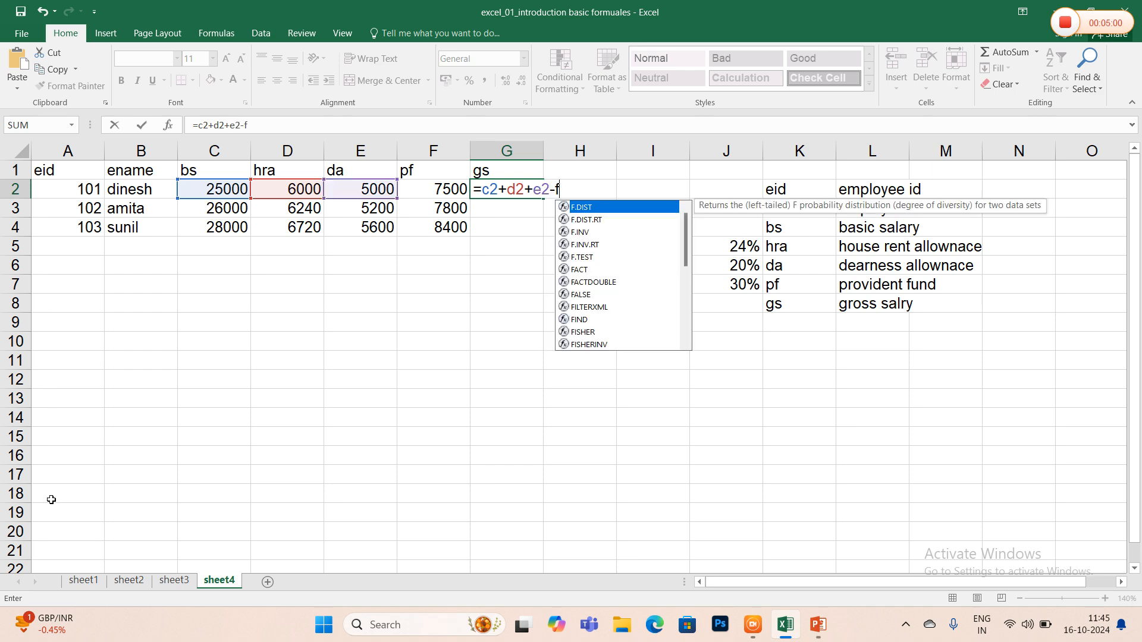
text(2)
key(Return)
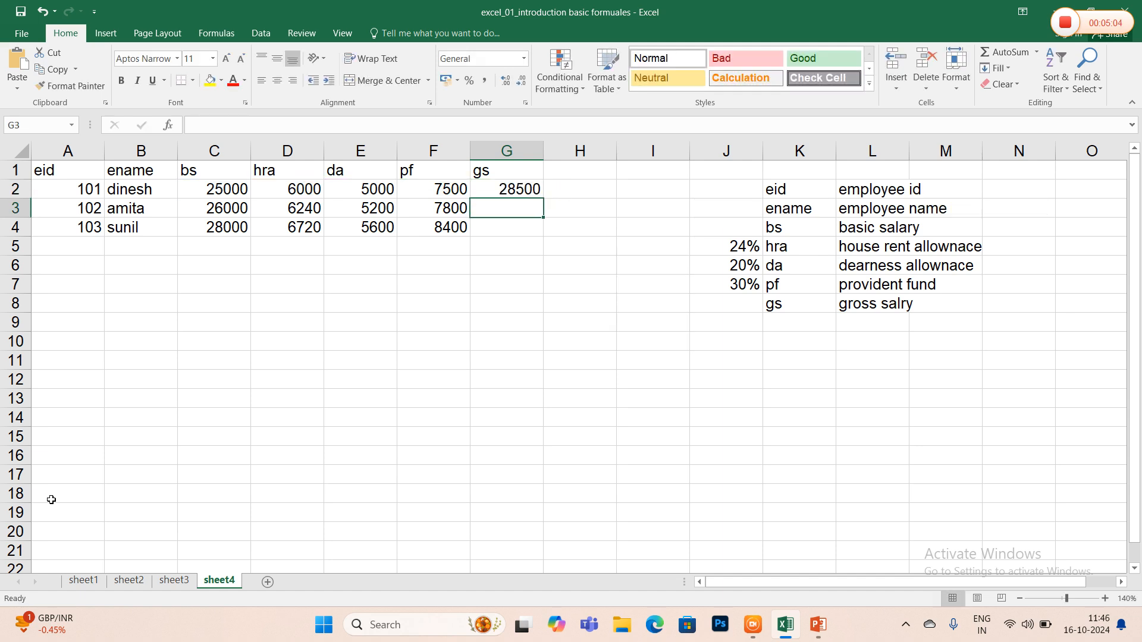
- Enter the second employee's gross salary as =c3+d3-f3 in the gs cell G3
text(=c3+d3-f3)
key(Return)
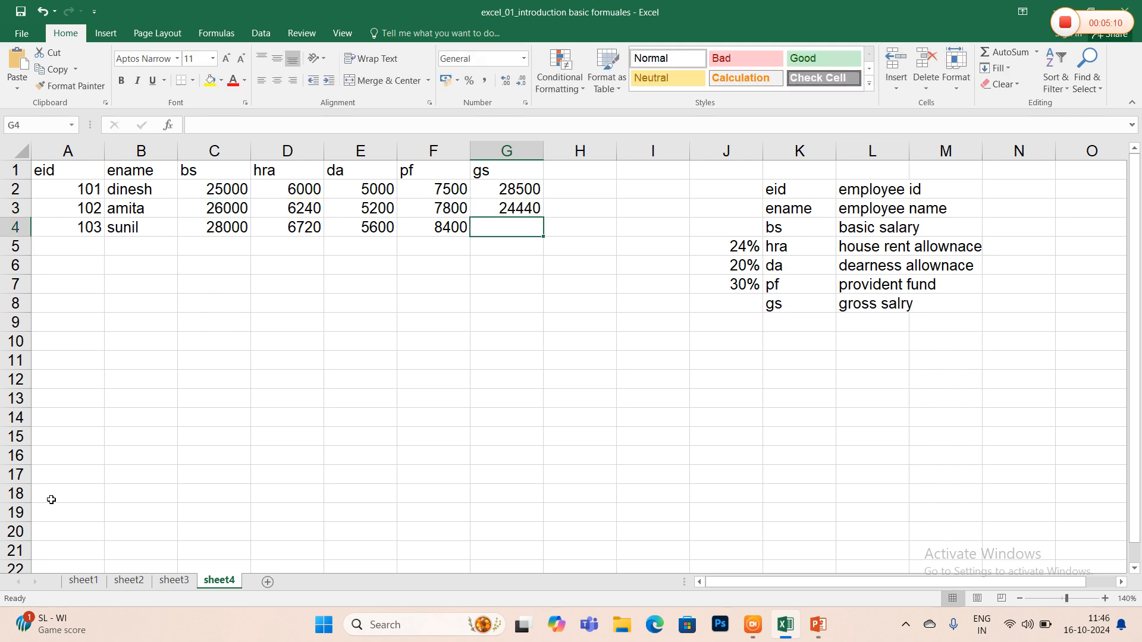
- Replace the second employee's gross salary formula in G3 with =c3+d3+e3-f3
key(Up)
text(=c3+d3+f)
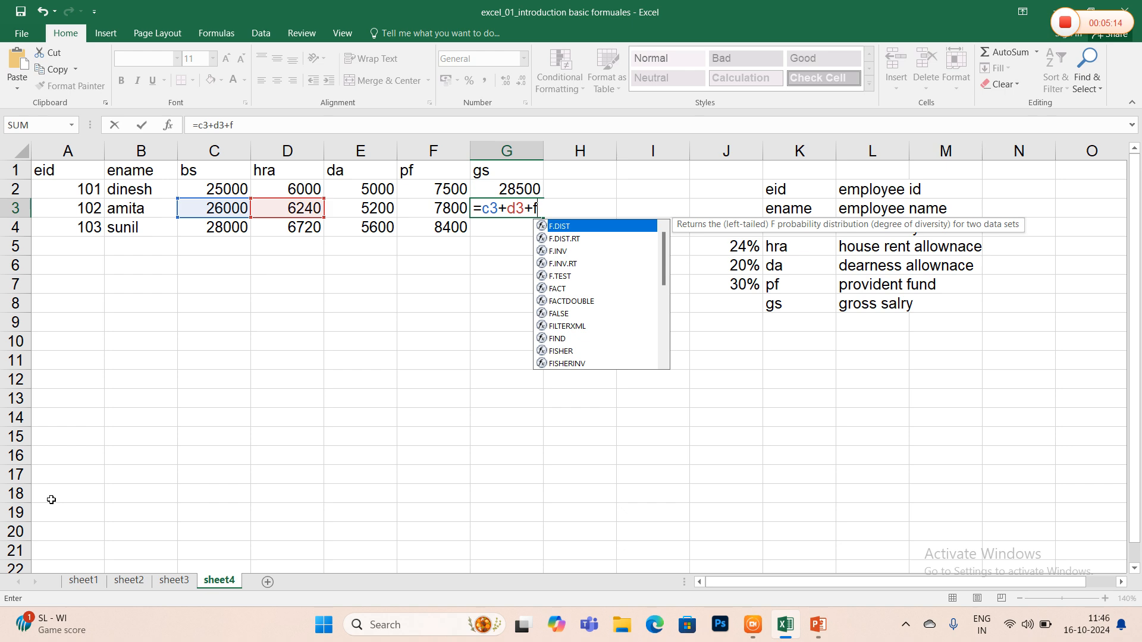
text(3)
key(BackSpace)
key(BackSpace)
text(e)
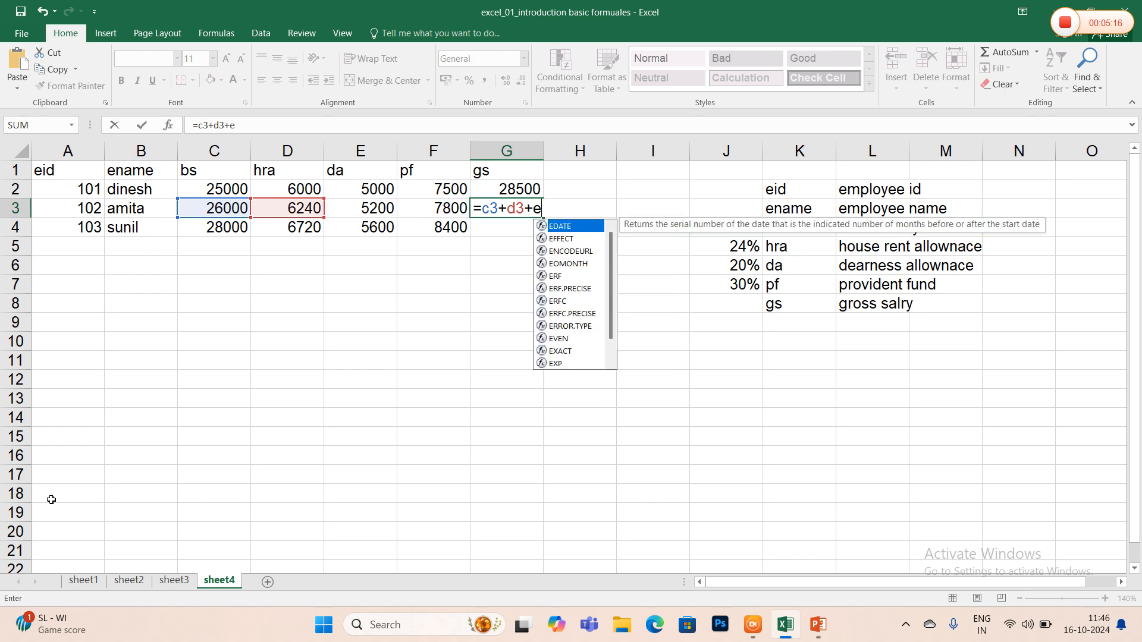
text(3-f3)
key(Return)
- Enter the third employee's gross salary formula =c4+d4+e4-f4 in the gs cell G4
text(=c4+d)
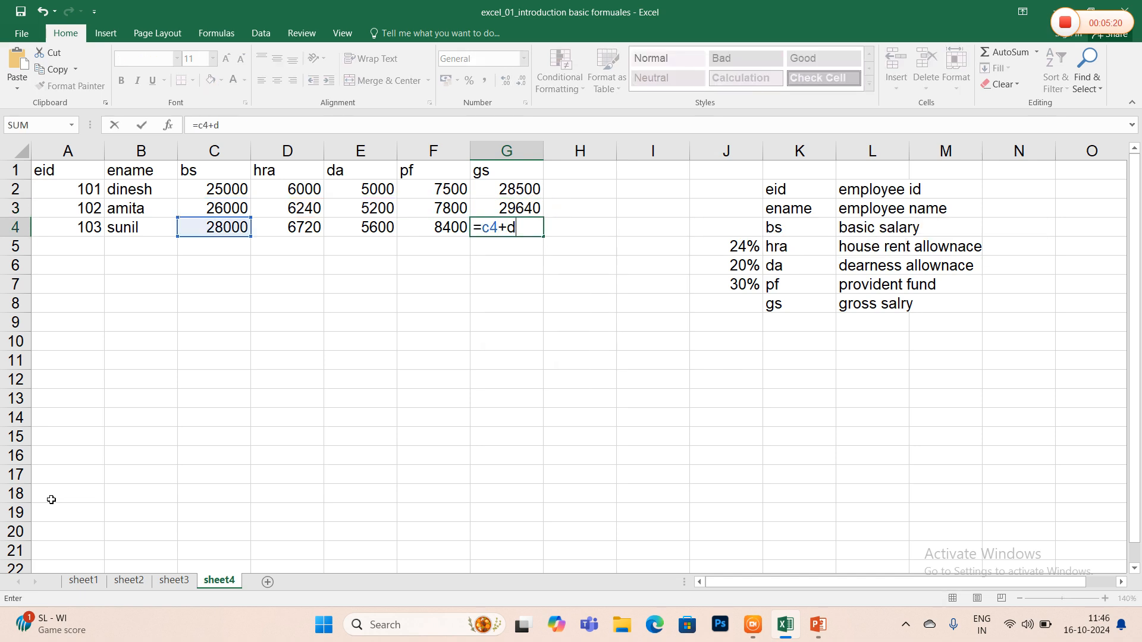
text(4+e4-f4)
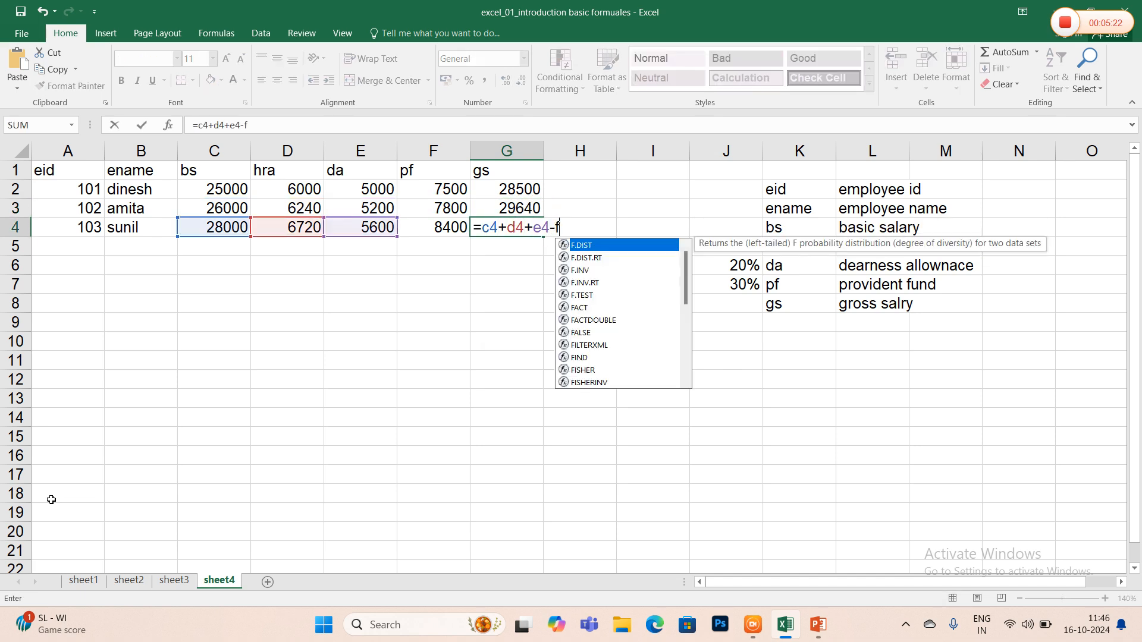
key(Return)
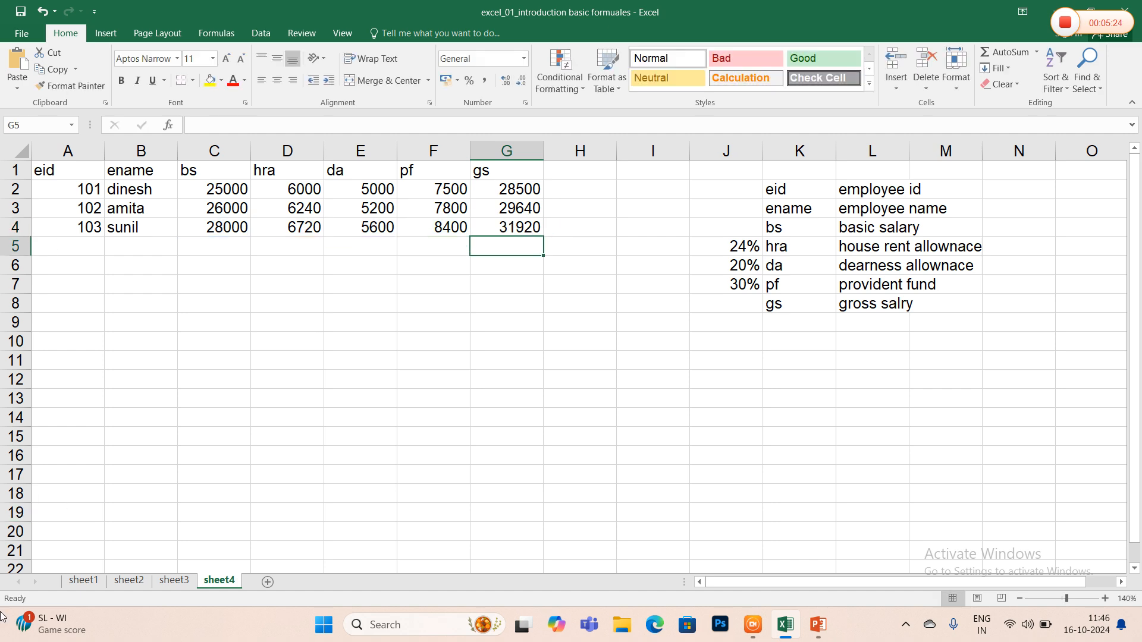
- Rename sheet1 as math and sheet2 as student
click(91, 583)
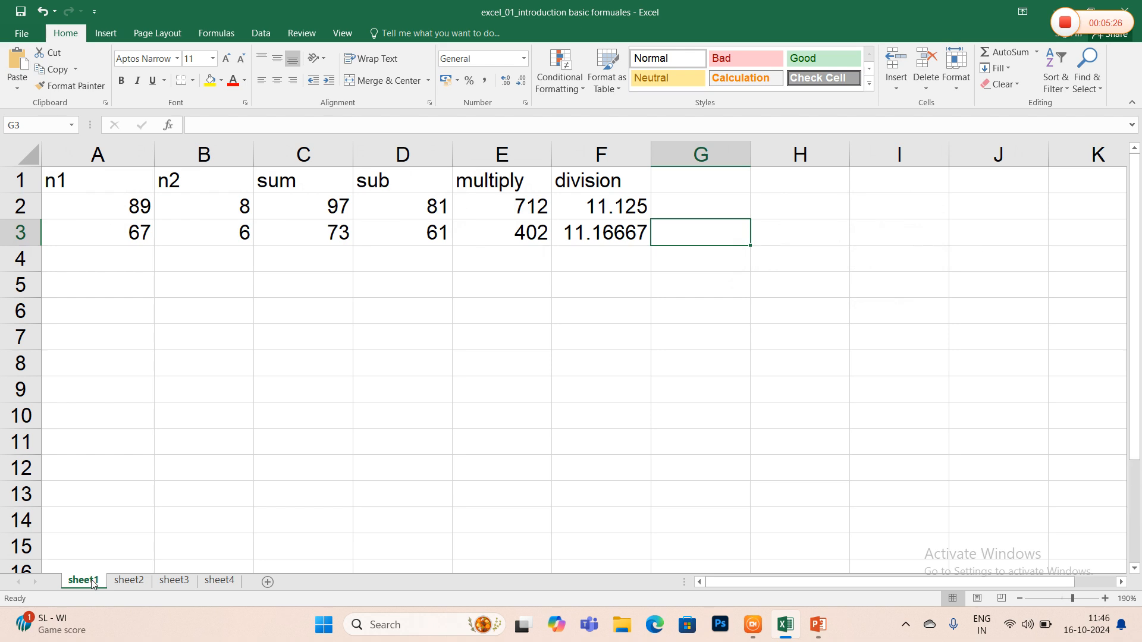
right_click(92, 582)
click(148, 444)
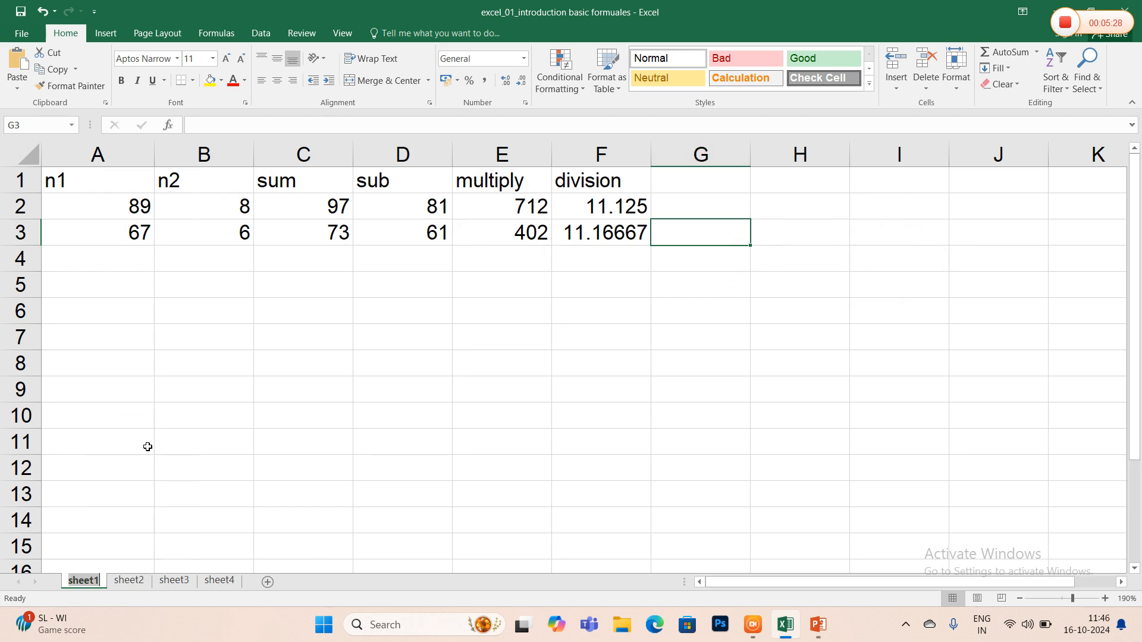
text(math)
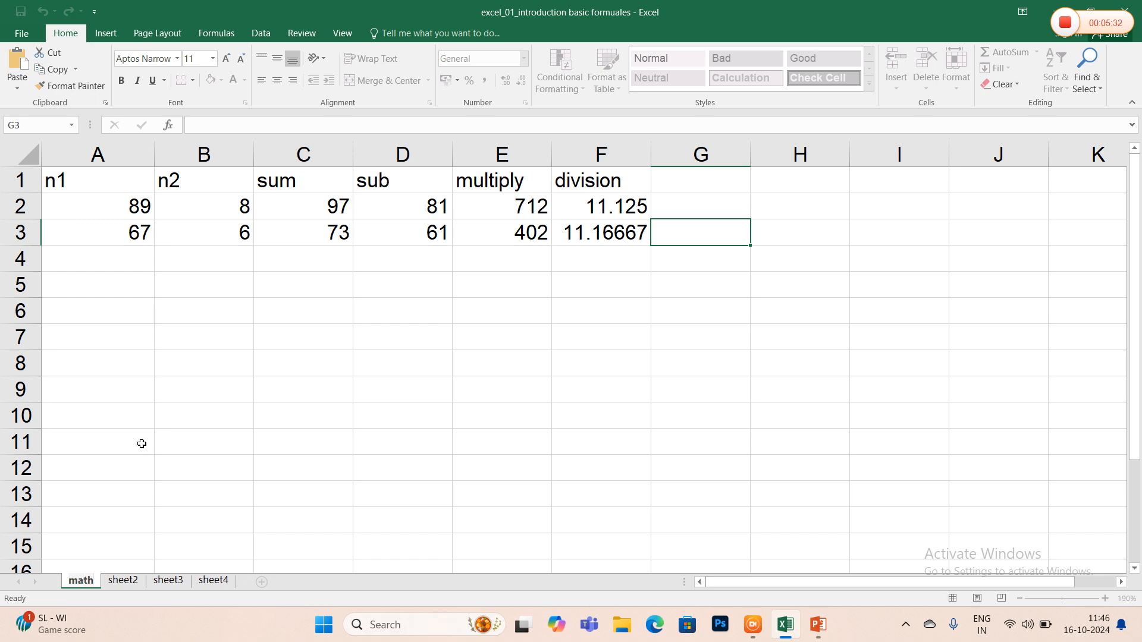
click(123, 581)
right_click(123, 580)
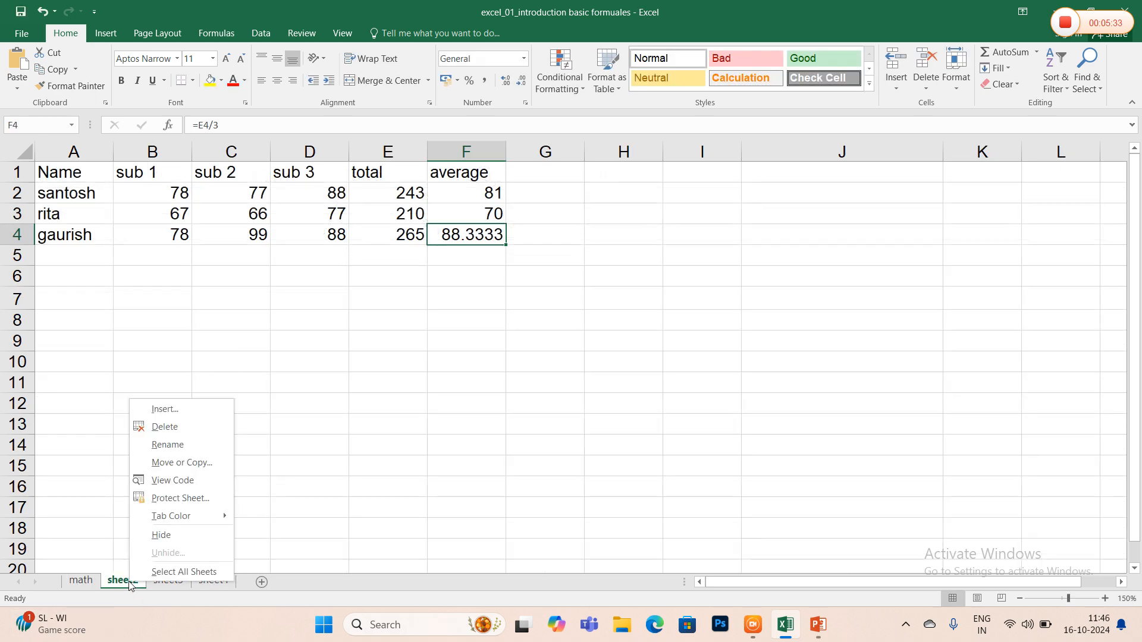
click(194, 449)
text(student)
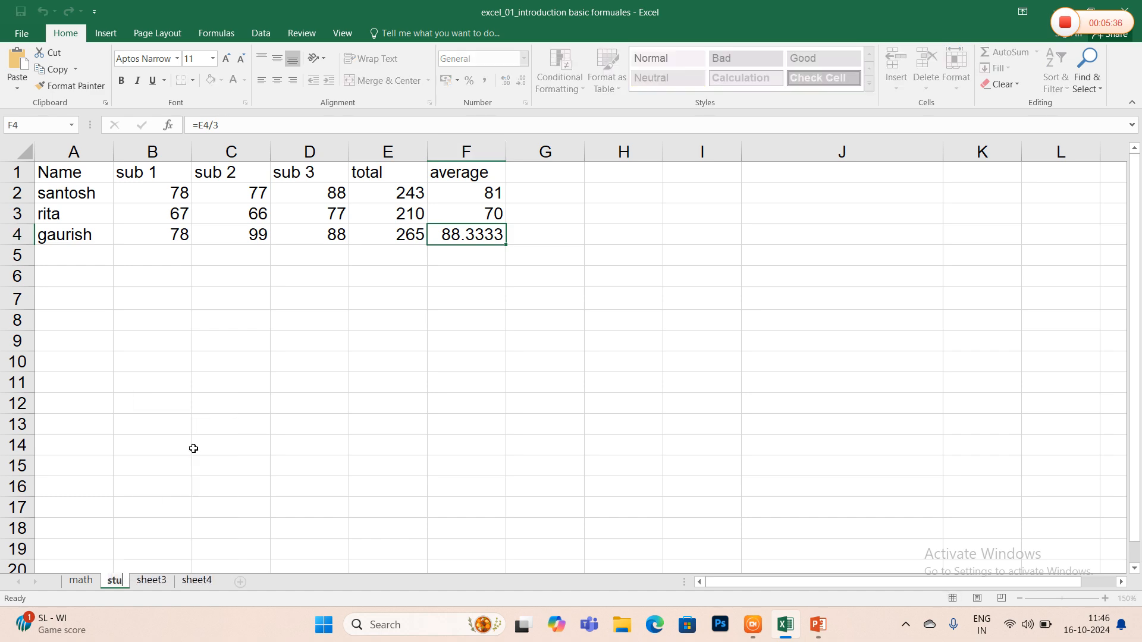
- Rename sheet3 as item and sheet4 as employee
click(172, 580)
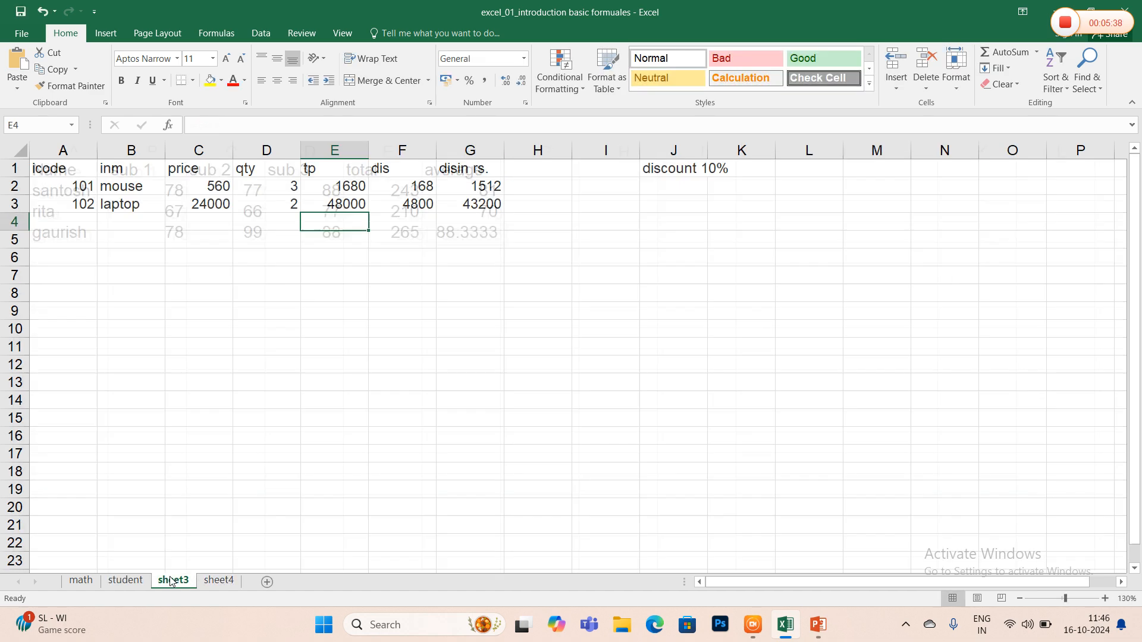
right_click(172, 579)
click(259, 441)
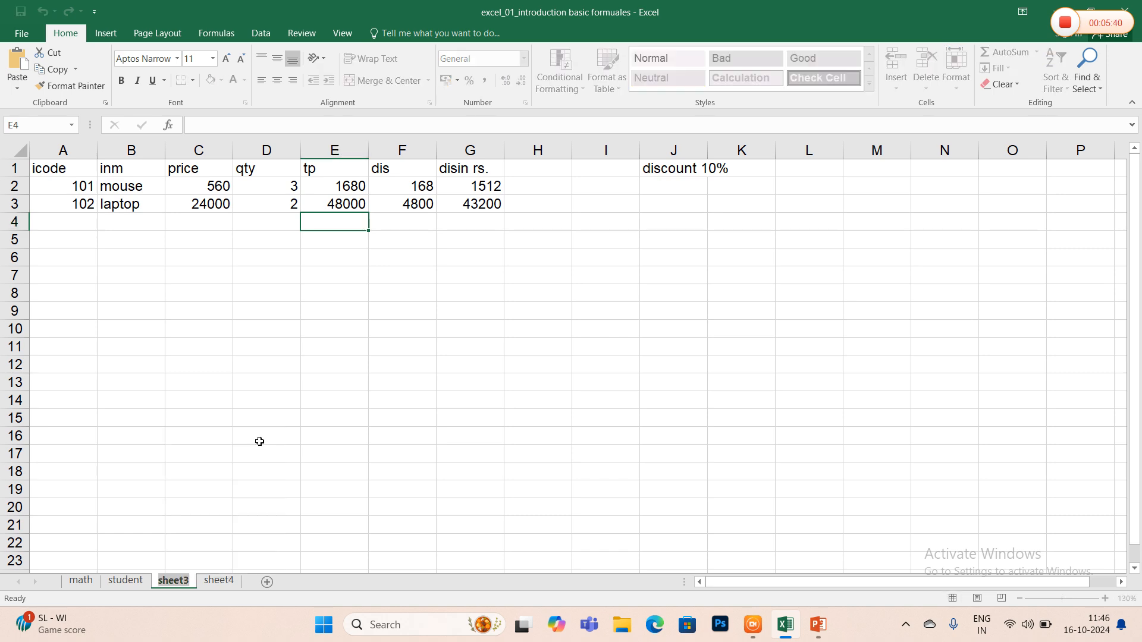
text(item)
key(Return)
right_click(220, 584)
click(268, 443)
text(employee)
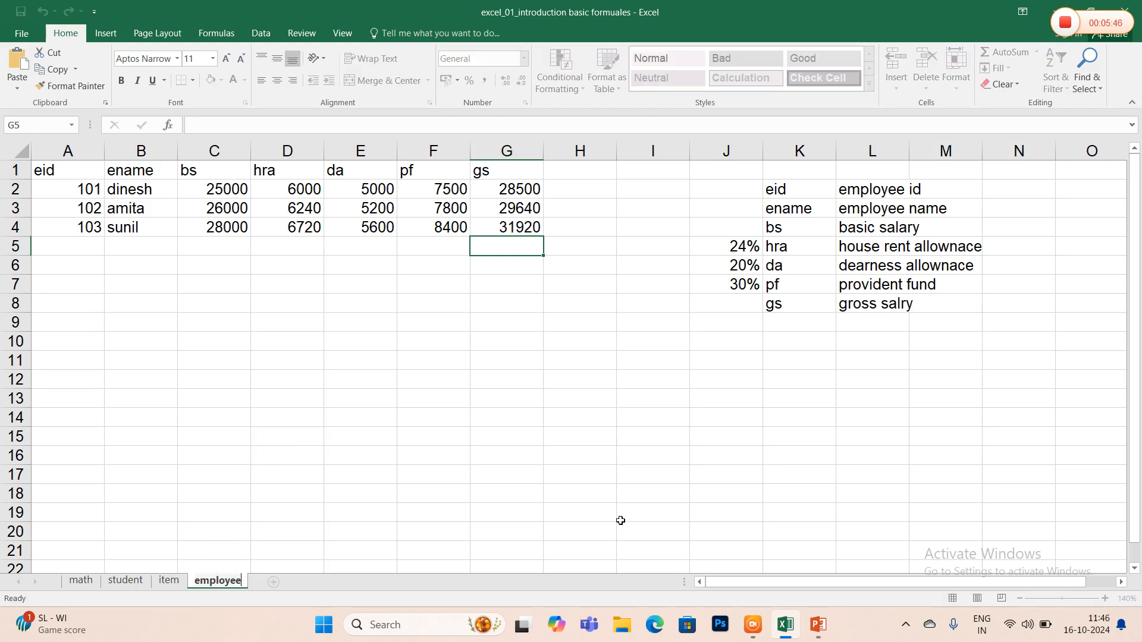
click(489, 420)
- On the employee sheet, enter the note "ctrl+g" in D9 and its description "goto the particular cell" in E9
click(366, 391)
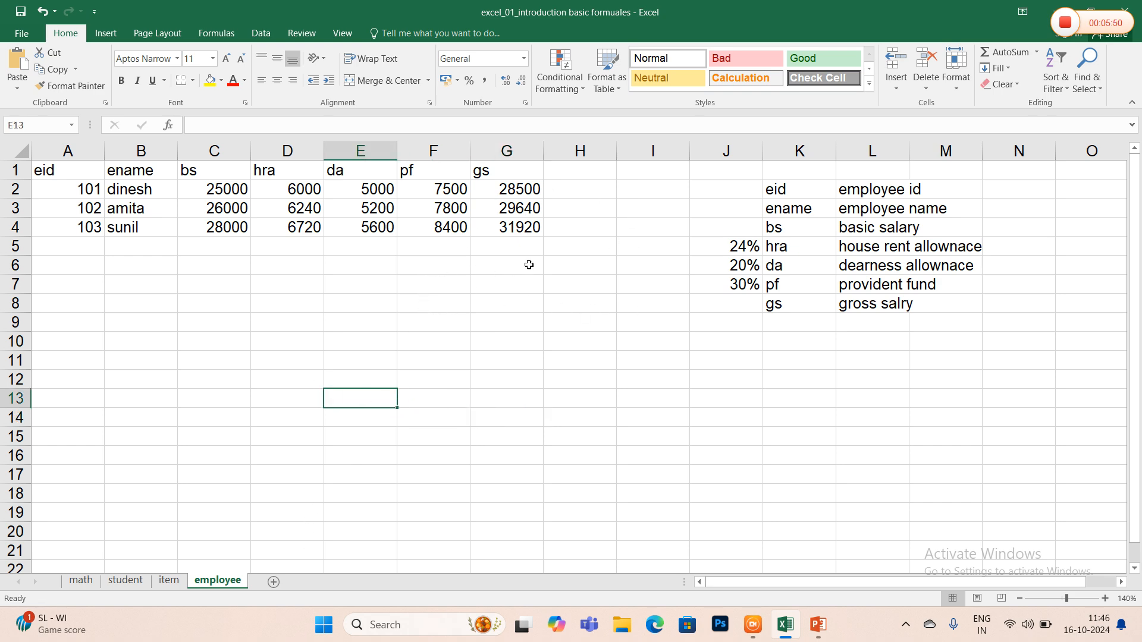
click(388, 276)
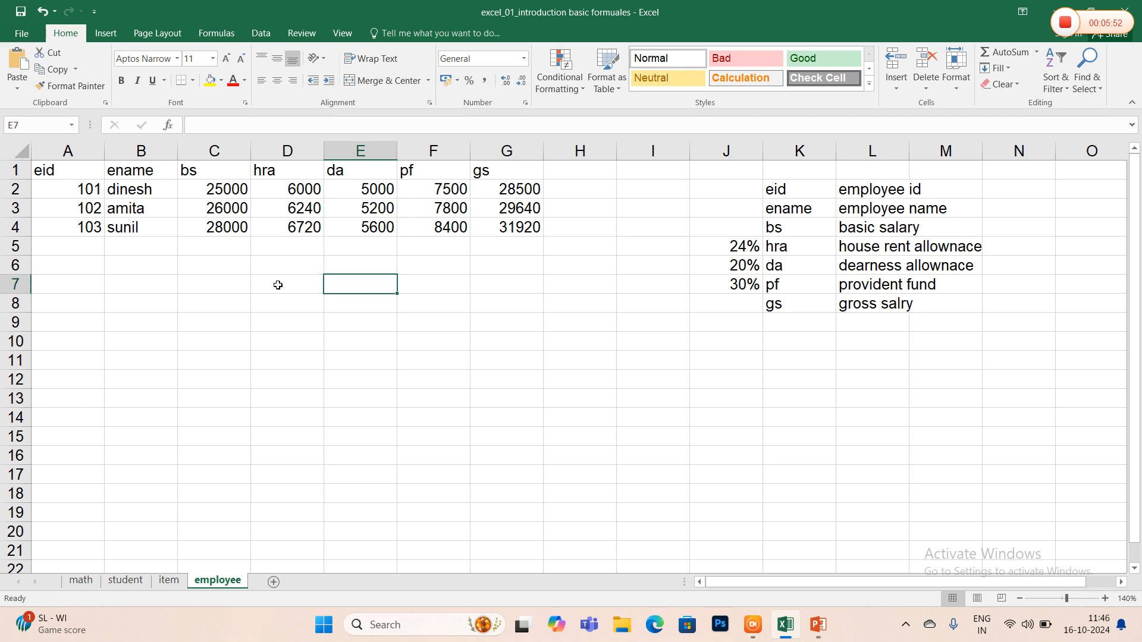
click(259, 321)
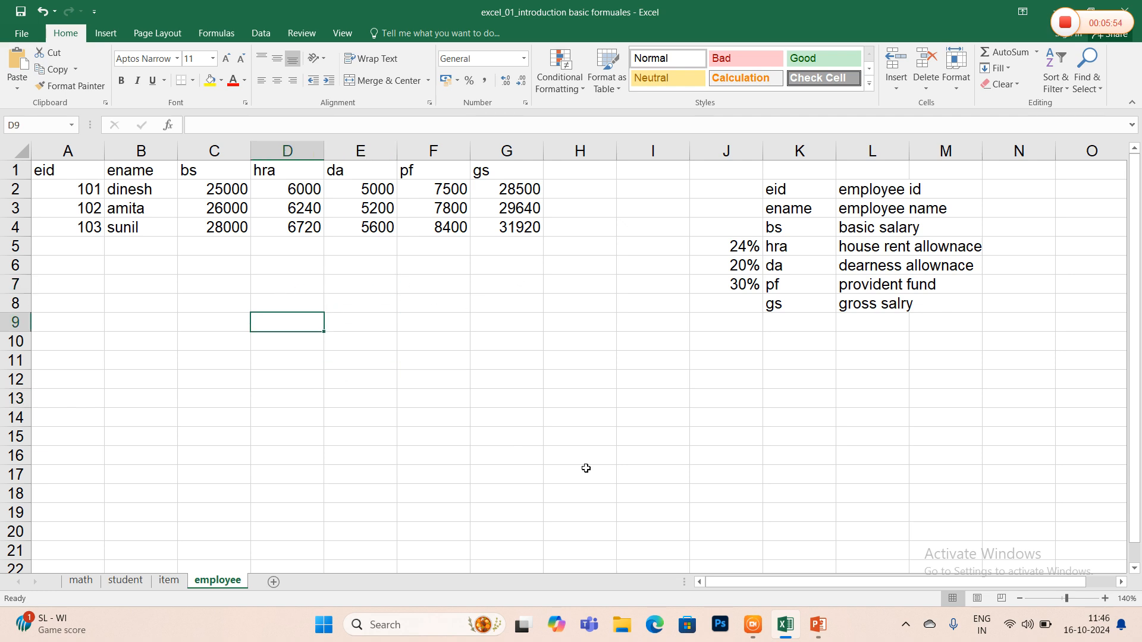
text(ctrl)
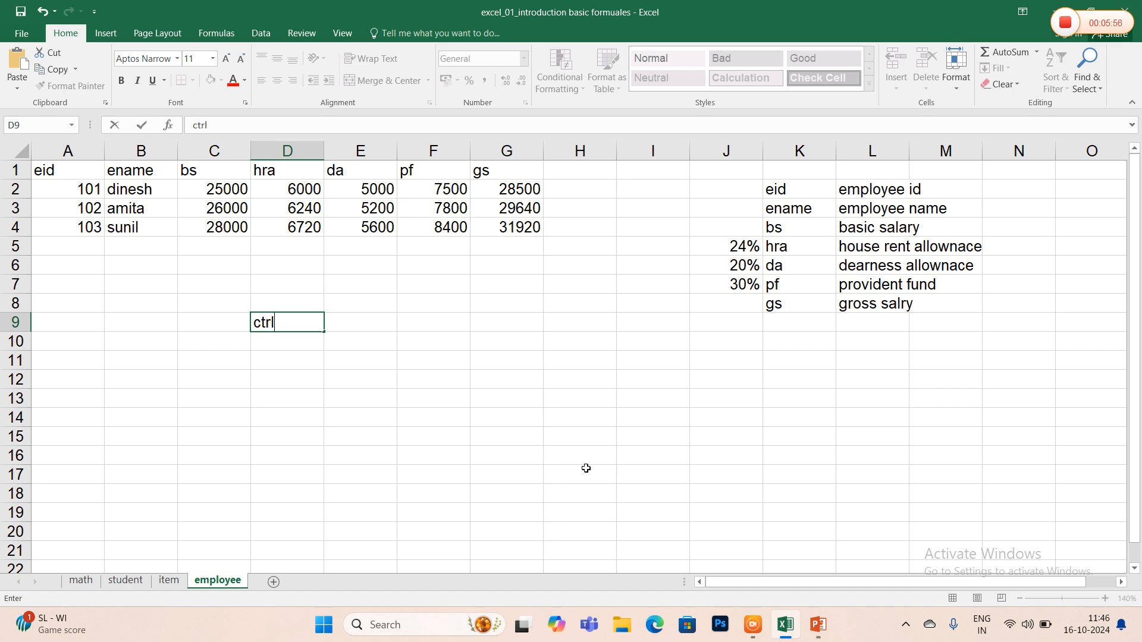
text(+g)
key(Tab)
text(got)
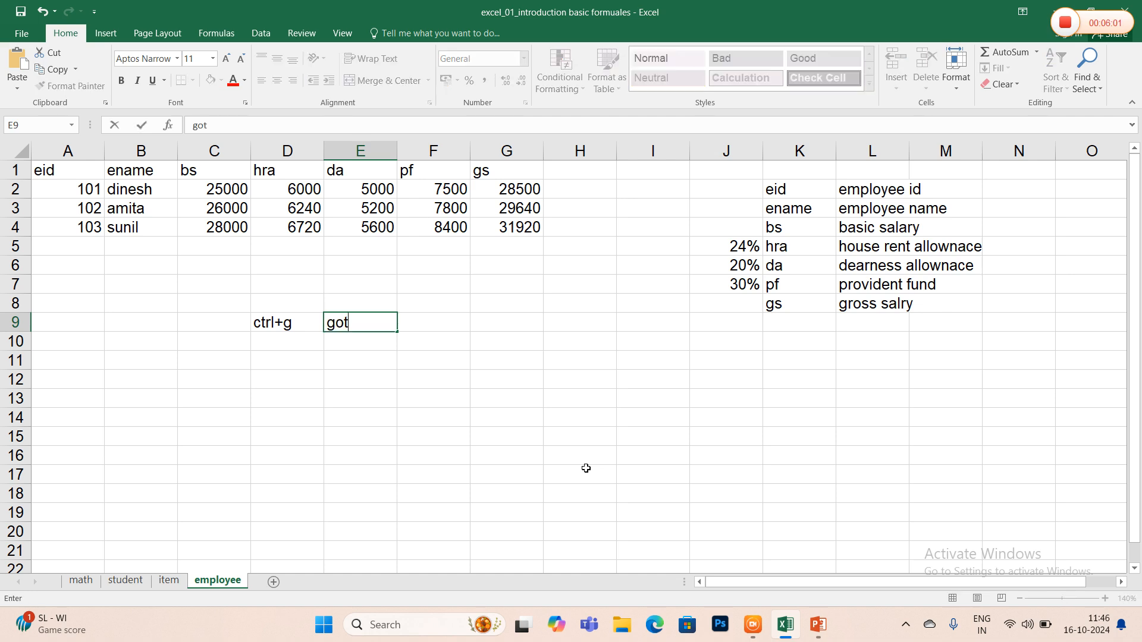
text(o the particular cell)
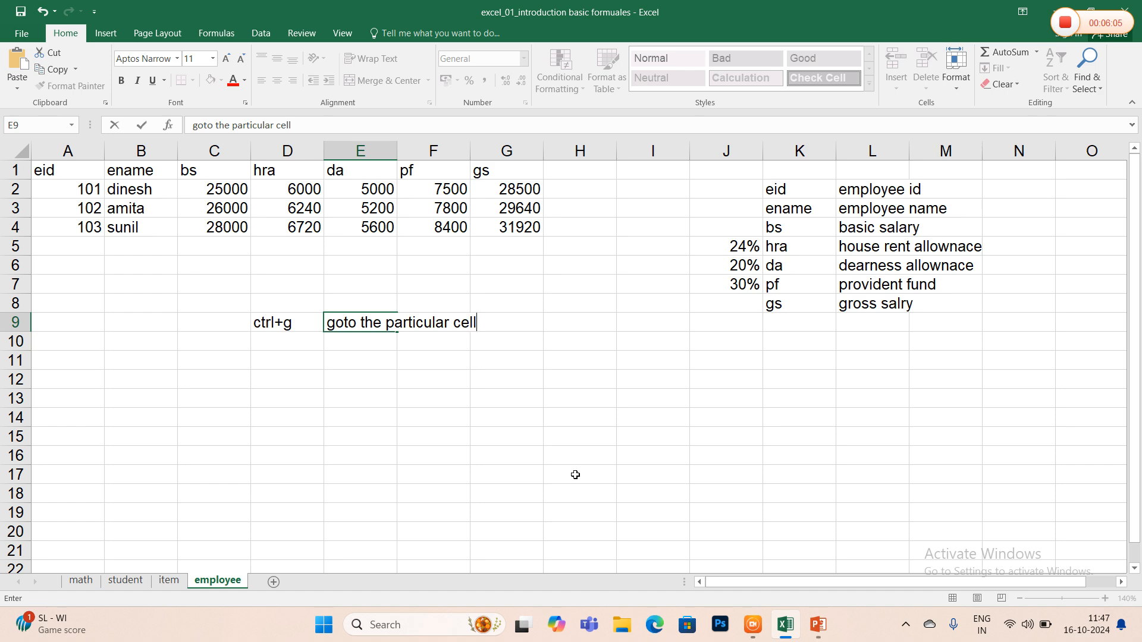
key(Return)
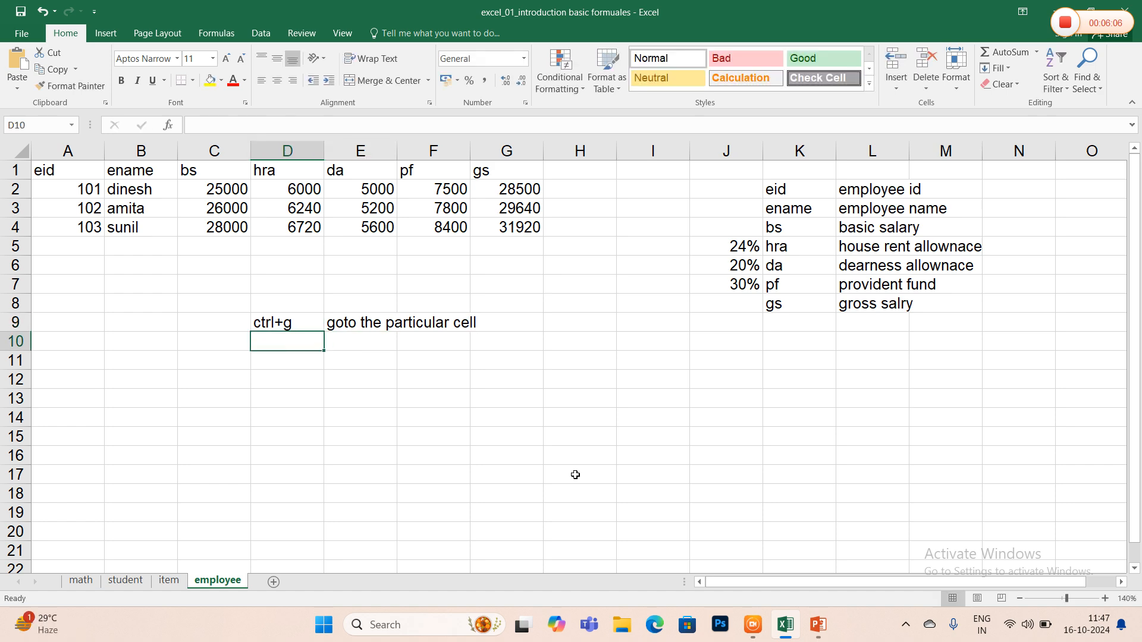
- Jump to cell A1 of the employee sheet with the Go To command
key(Up)
key(Up)
key(Up)
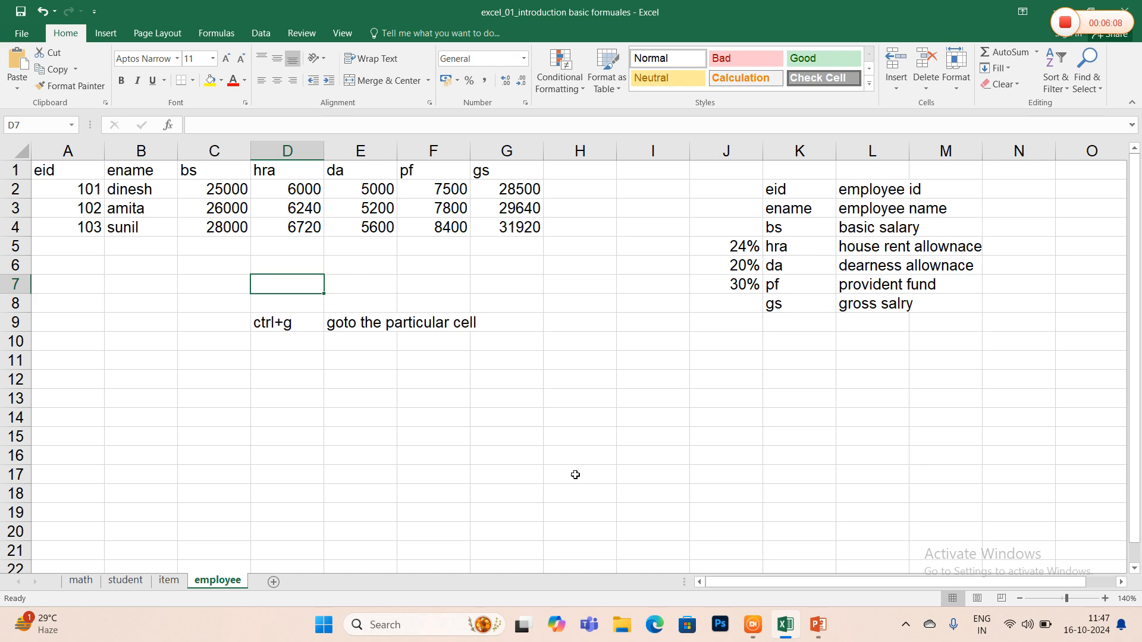
key(ctrl+g)
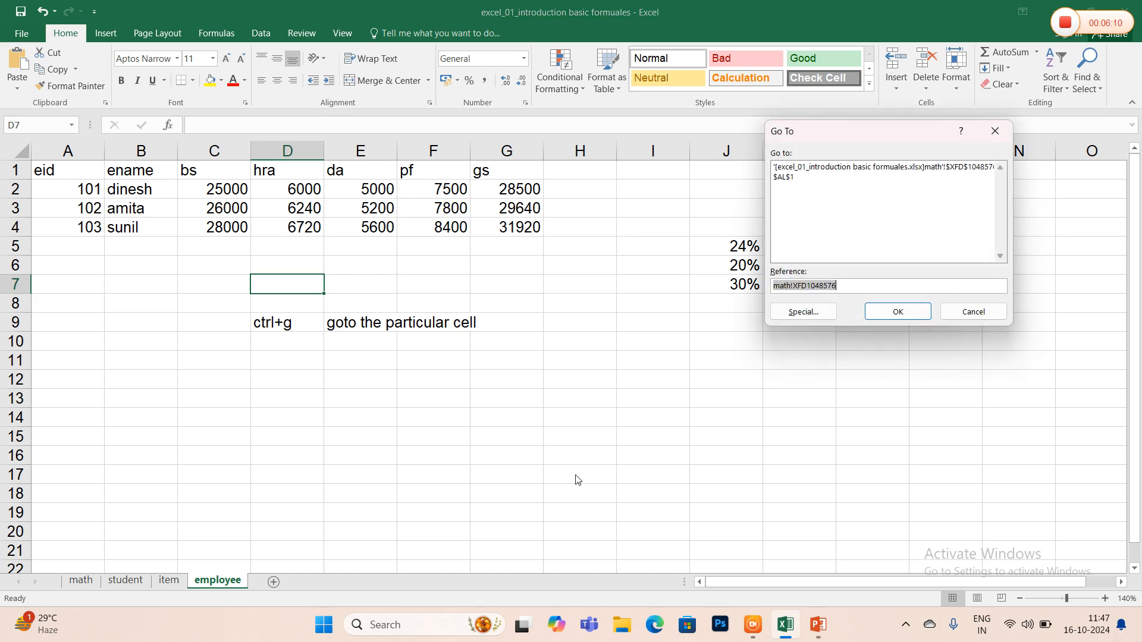
text(a1)
key(Return)
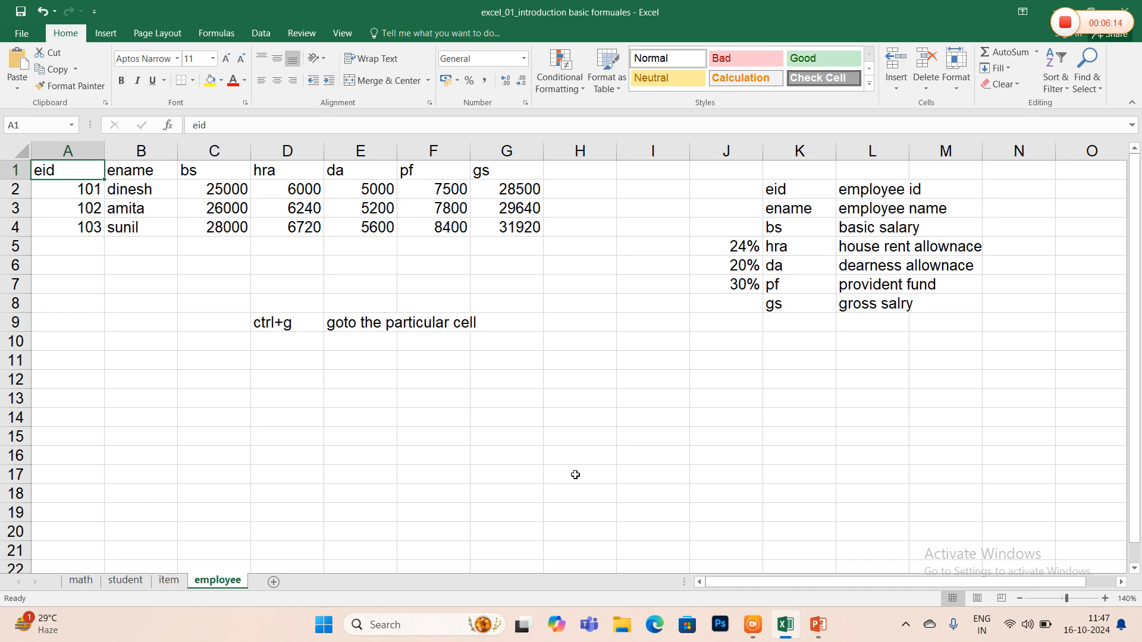
- Enter the shortcut note "ctrl+~" in cell D10, below the ctrl+g note
key(Down)
key(Down)
key(Down)
key(Down)
key(Down)
key(Down)
key(Down)
key(Down)
key(Down)
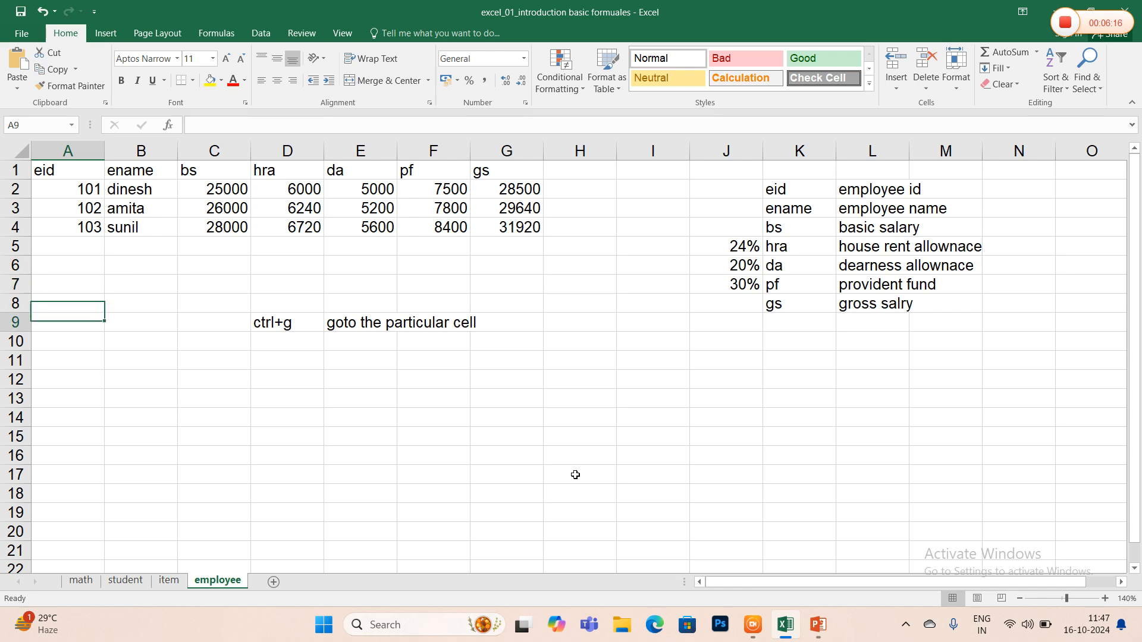
key(Right)
key(Right)
key(Right)
text(ctrl)
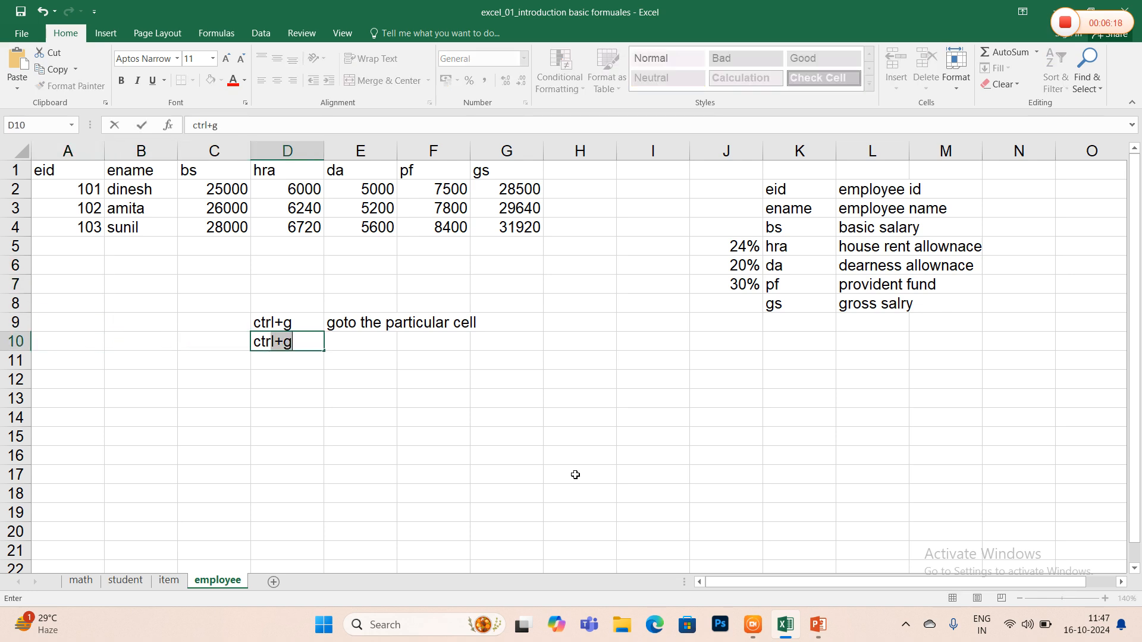
key(BackSpace)
key(BackSpace)
text(l+~)
key(Tab)
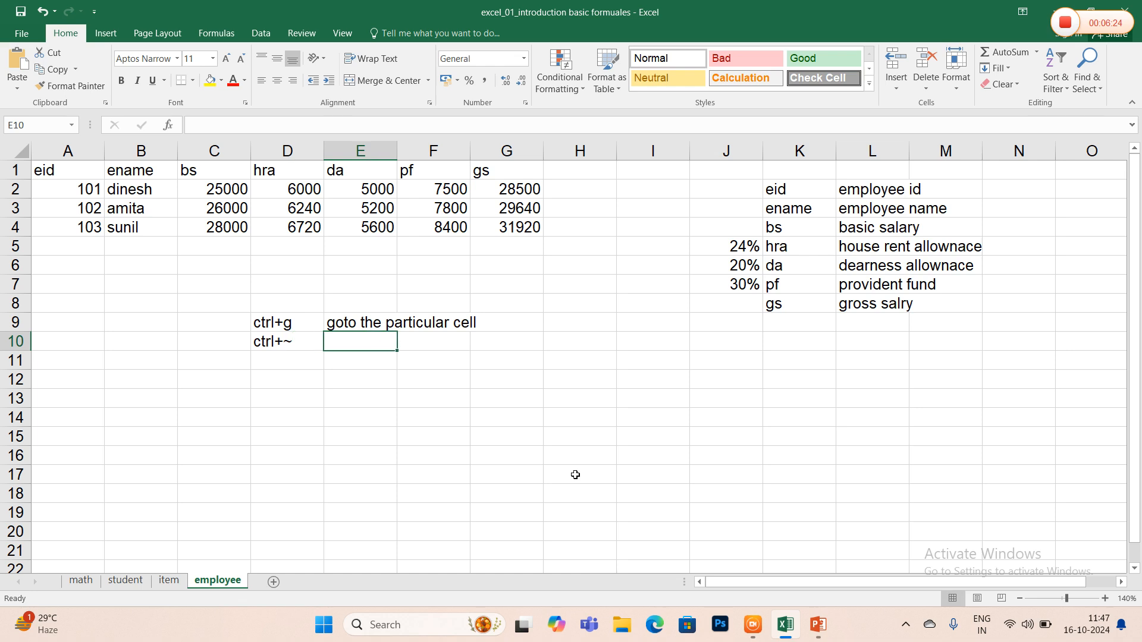
- Enter the description "Forlumae bar show on and off" in E10 beside the ctrl+~ note
text(F)
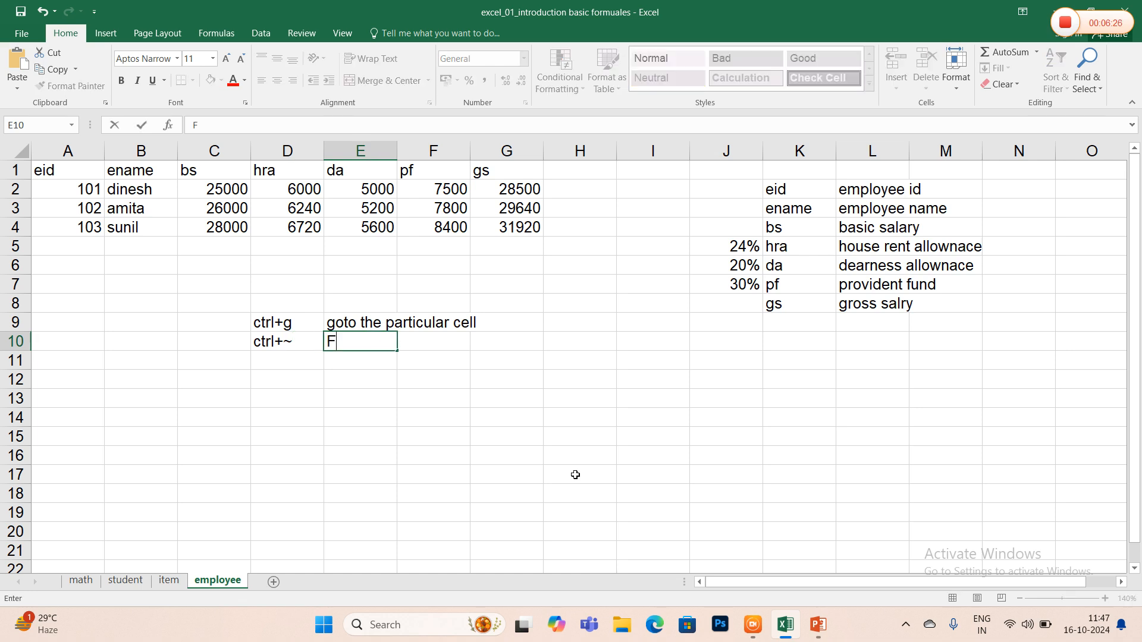
text(orlumae bar)
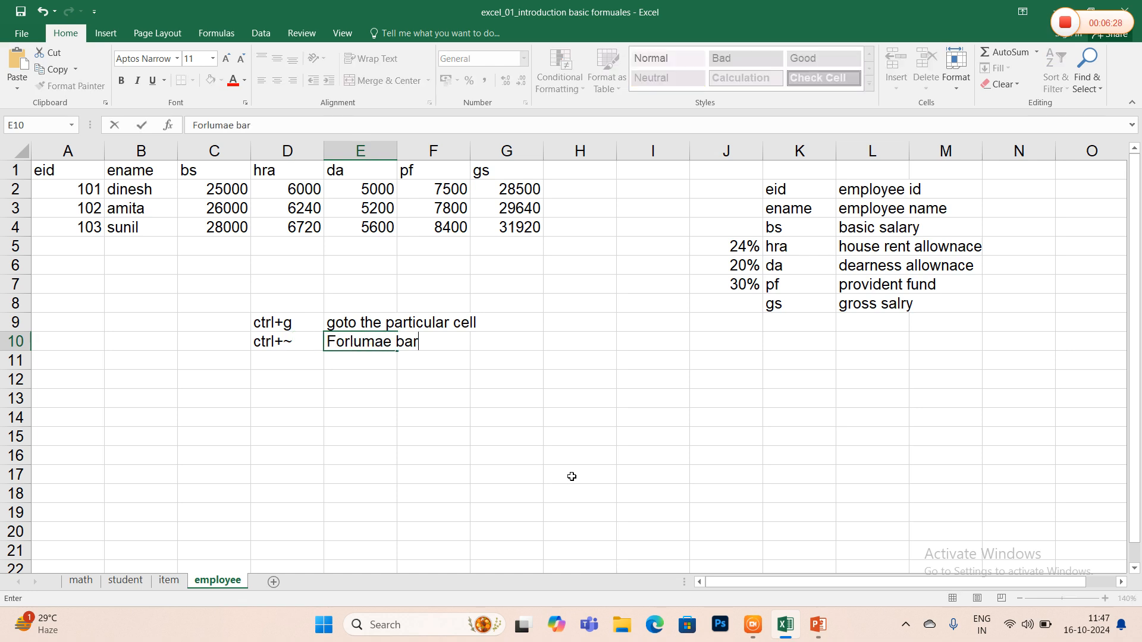
text( show on )
text(or)
key(BackSpace)
text(and off)
key(Return)
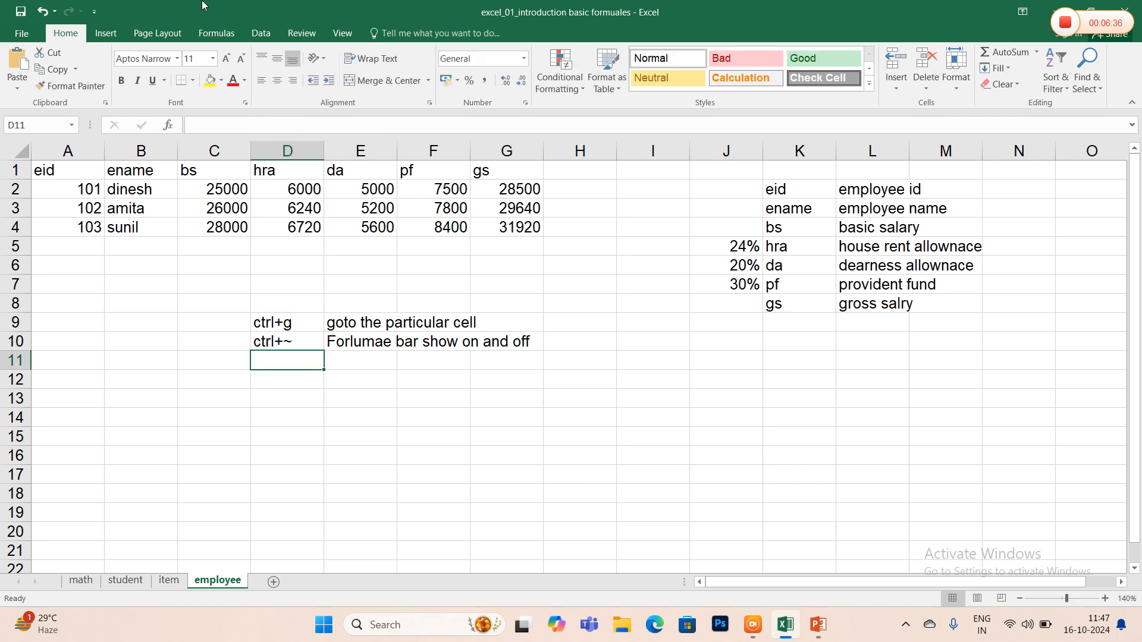
- Show the formulas in the employee sheet's cells, then switch back to displaying the calculated values
click(126, 282)
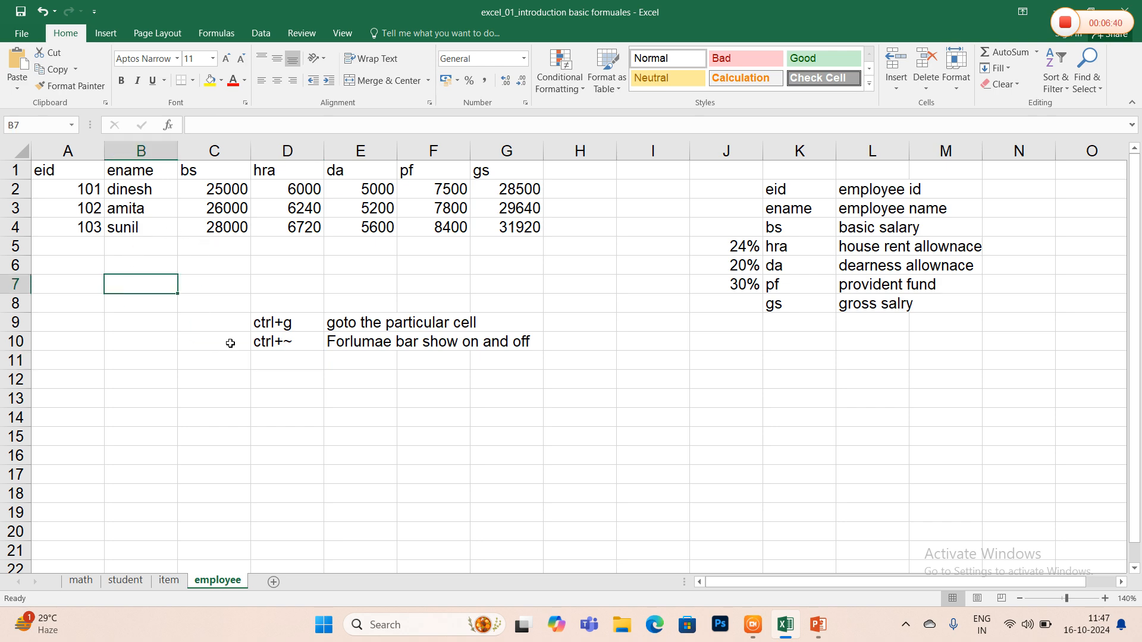
key(ctrl+grave)
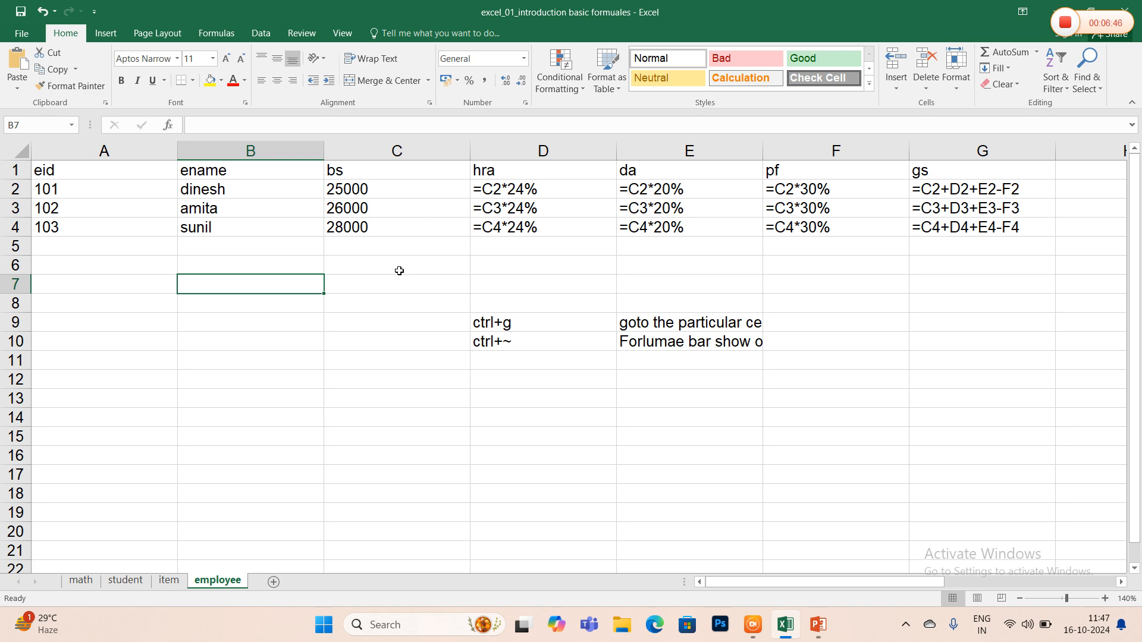
key(ctrl+grave)
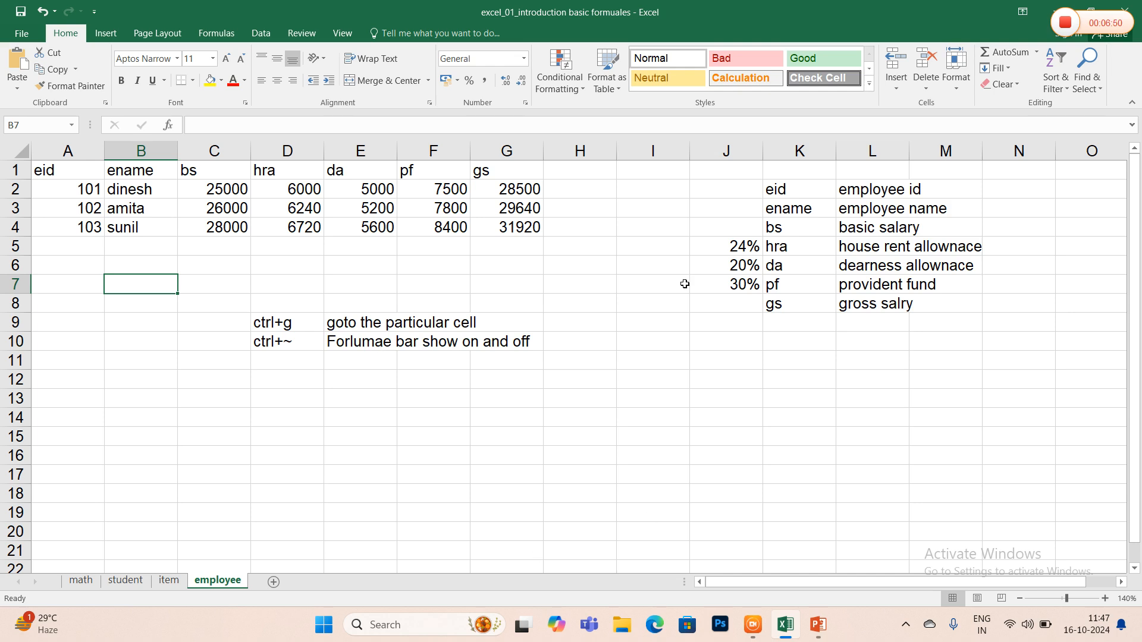
- Correct the first word of the E10 description so it reads "Formulae bar show on and off"
click(376, 339)
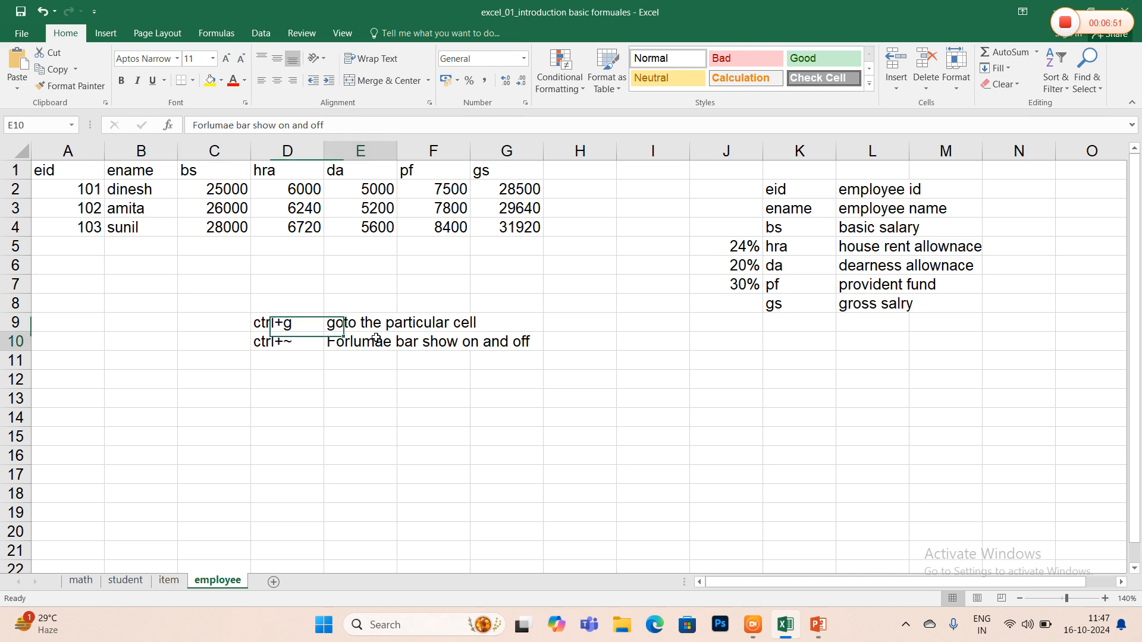
click(214, 126)
key(BackSpace)
key(BackSpace)
text(mul)
key(Delete)
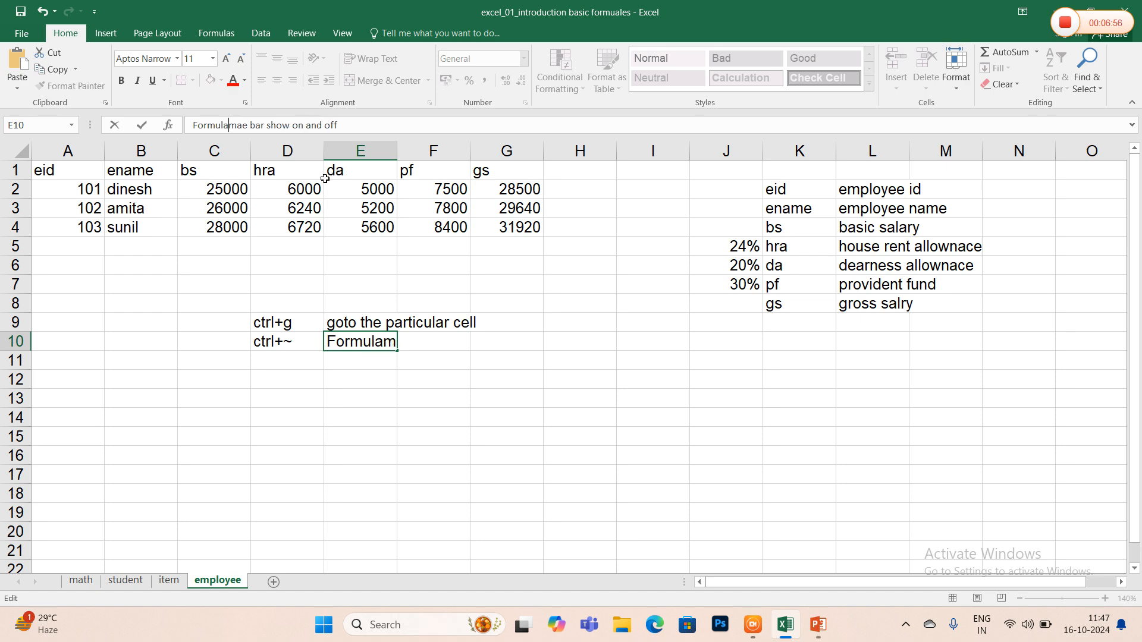
key(Right)
key(Right)
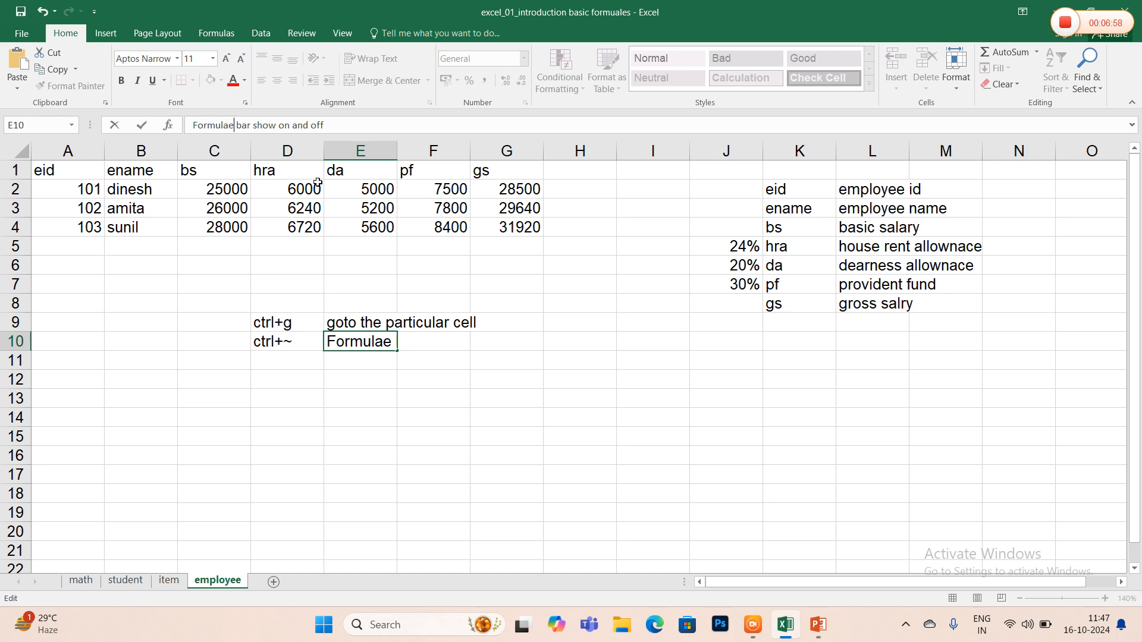
key(Return)
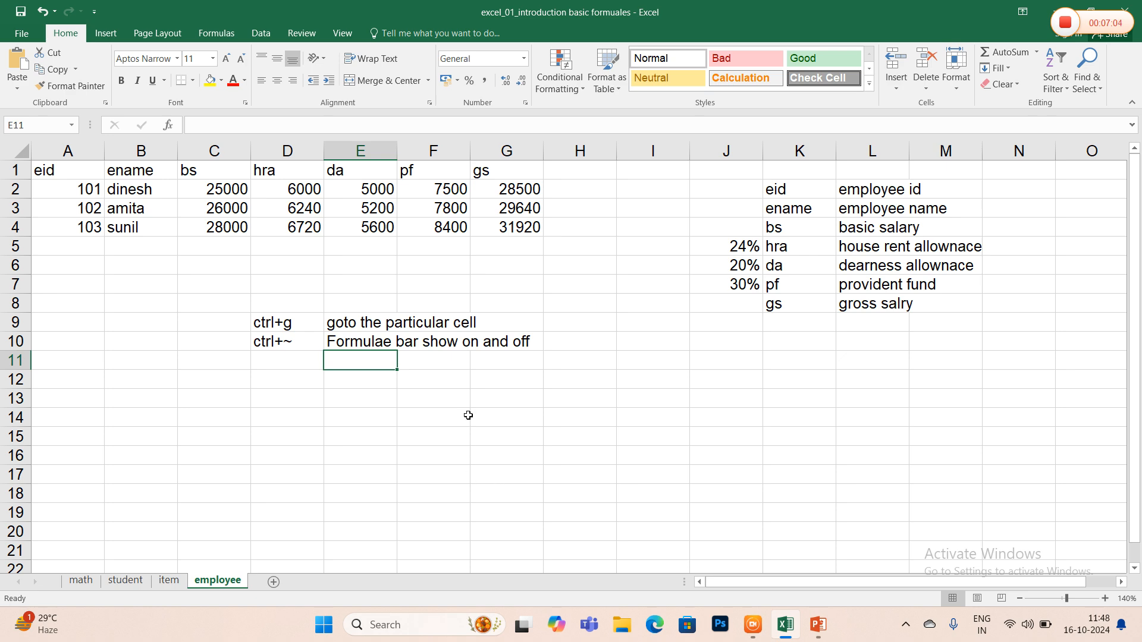
- On the item sheet, enter the note "disocount 20 %" in cell J3
click(123, 581)
click(84, 581)
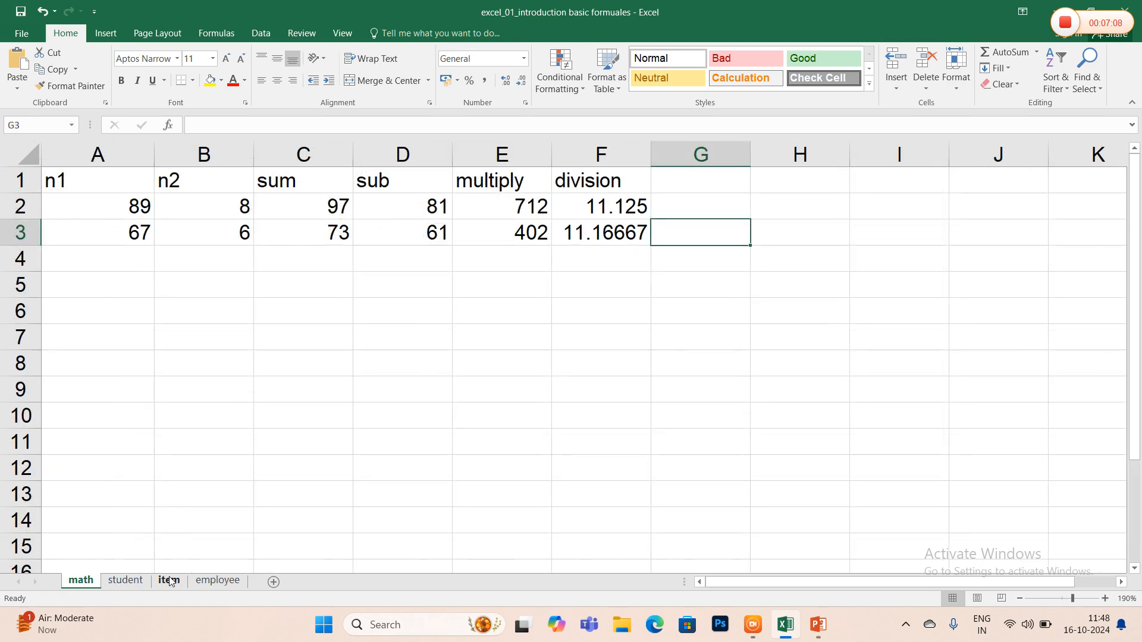
click(169, 581)
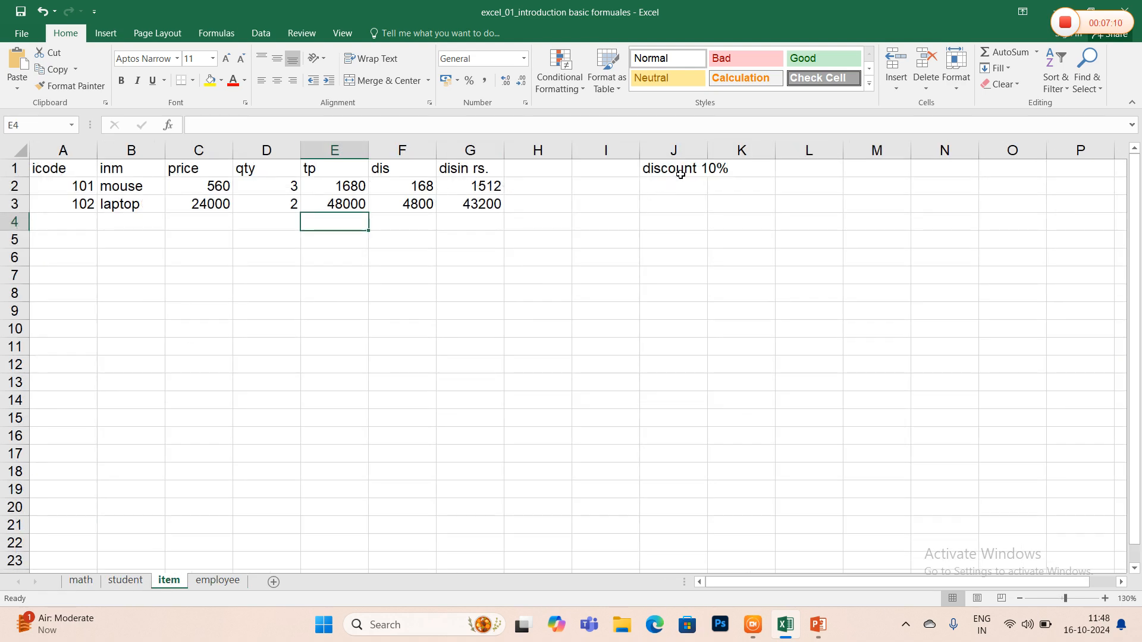
click(685, 207)
text(disocount 20 %)
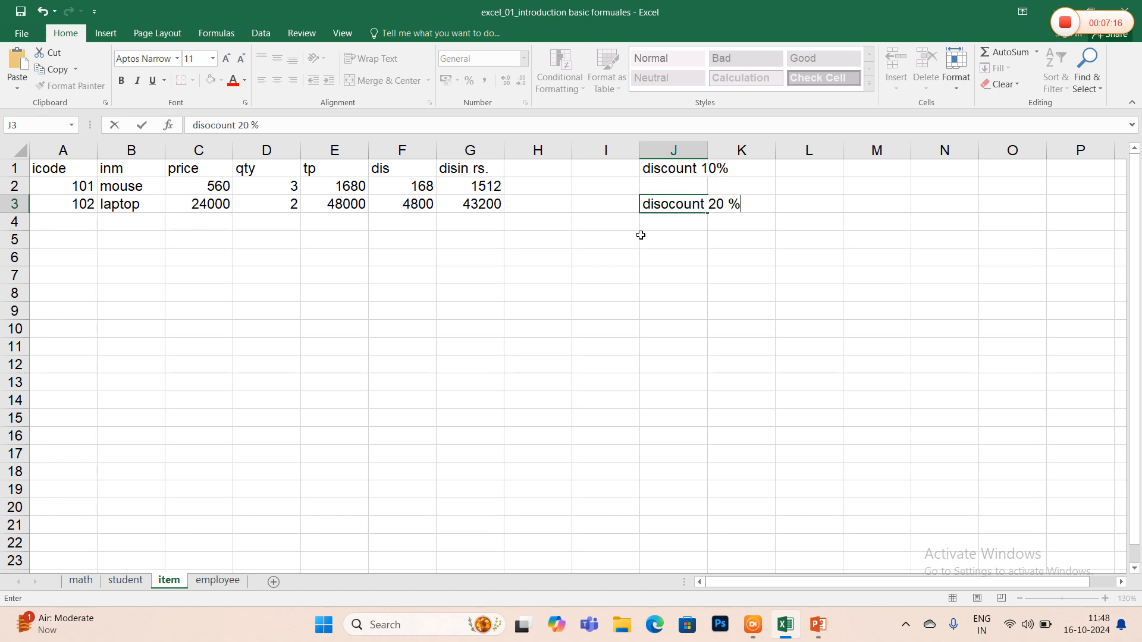
key(Return)
- Select the mouse item's discount formula in cell F2
click(405, 181)
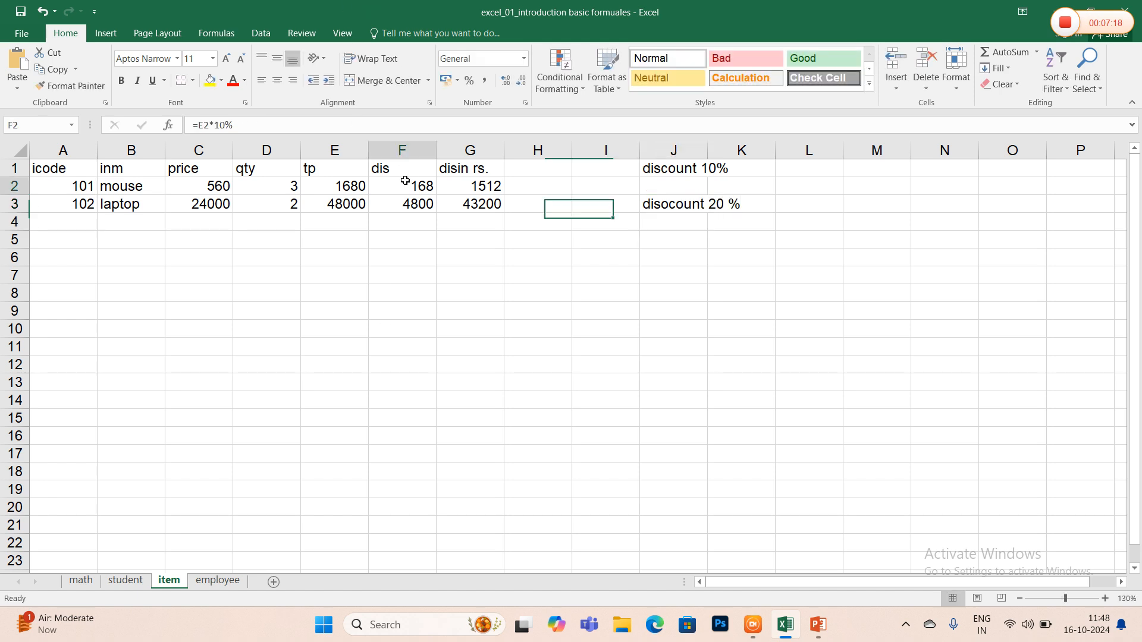